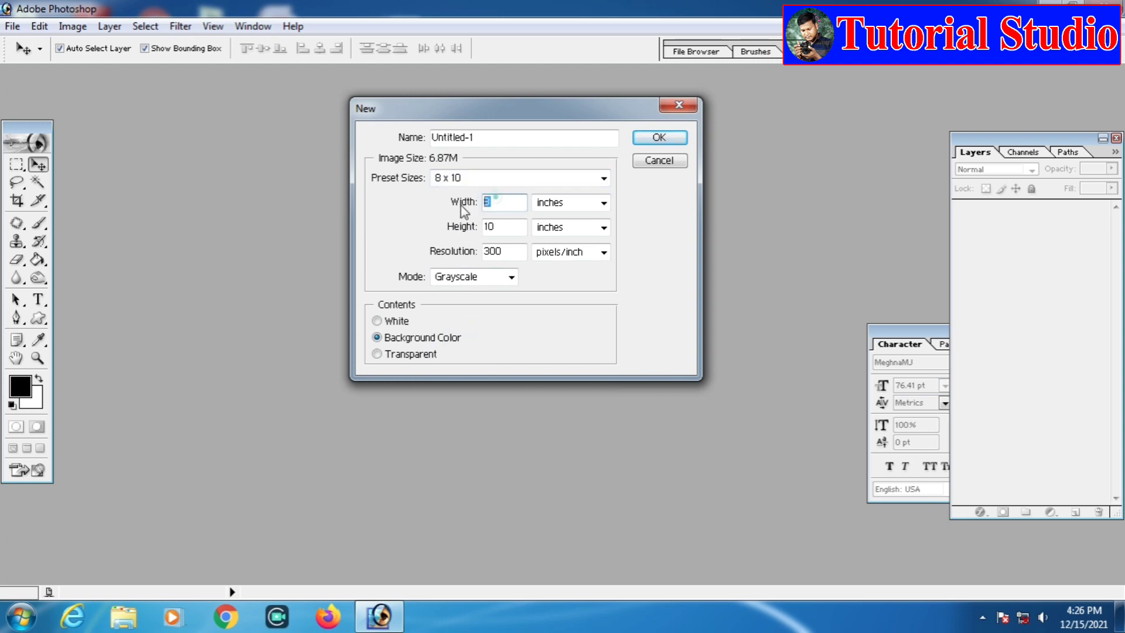
Create a new document 12 inches wide and 8 inches high in RGB Color mode, and maximize its window.
double_click(503, 197)
type("12")
double_click(505, 229)
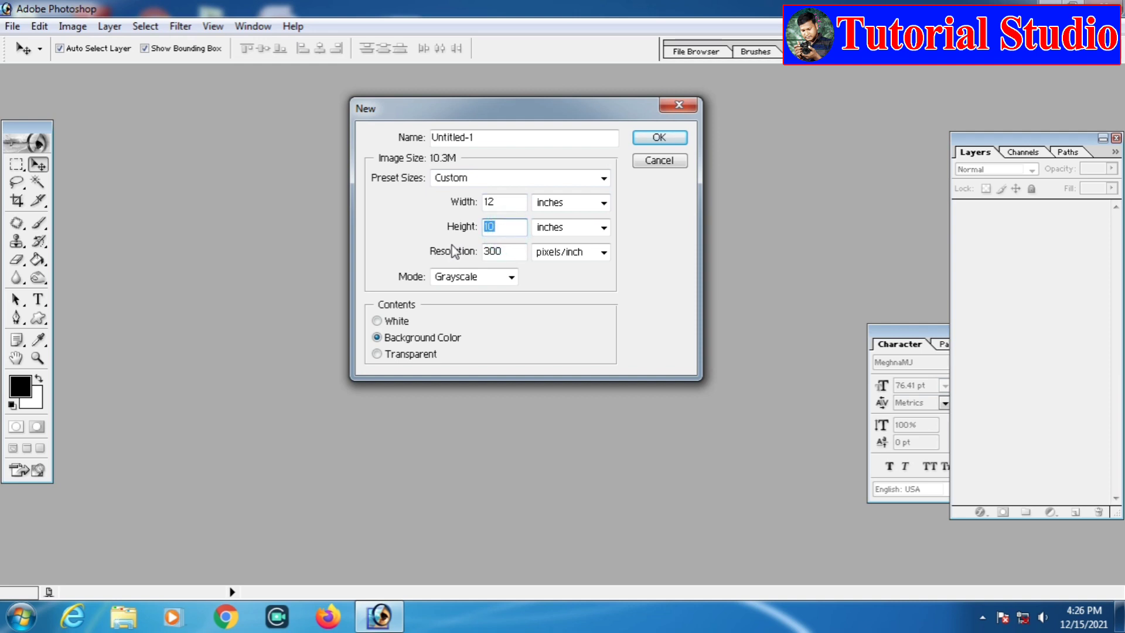
type("8")
left_click(511, 278)
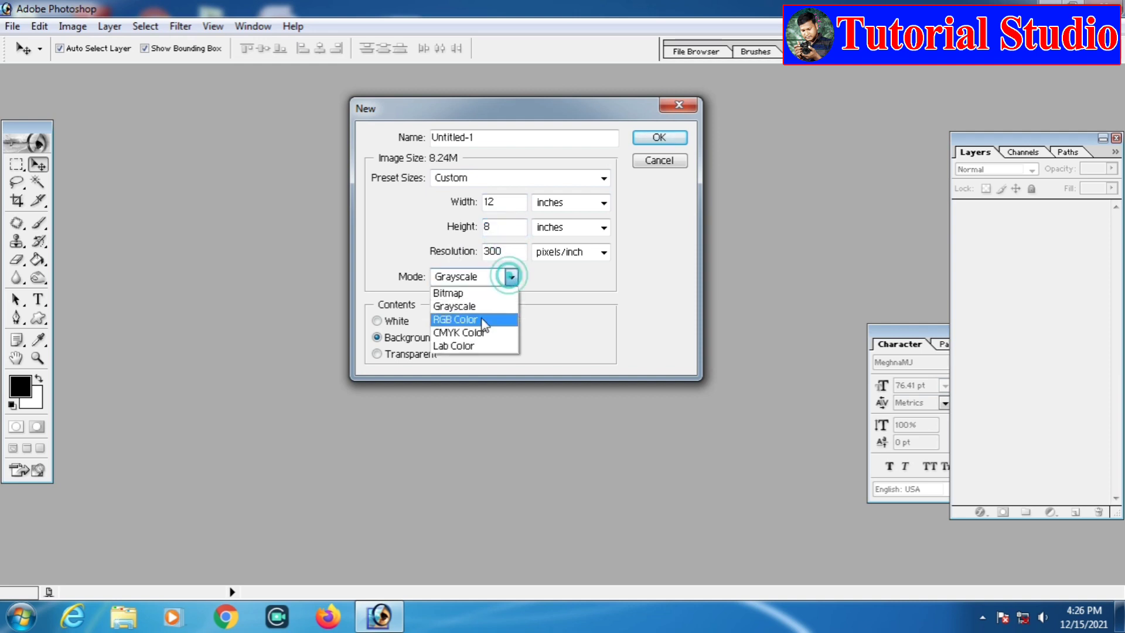
left_click(477, 320)
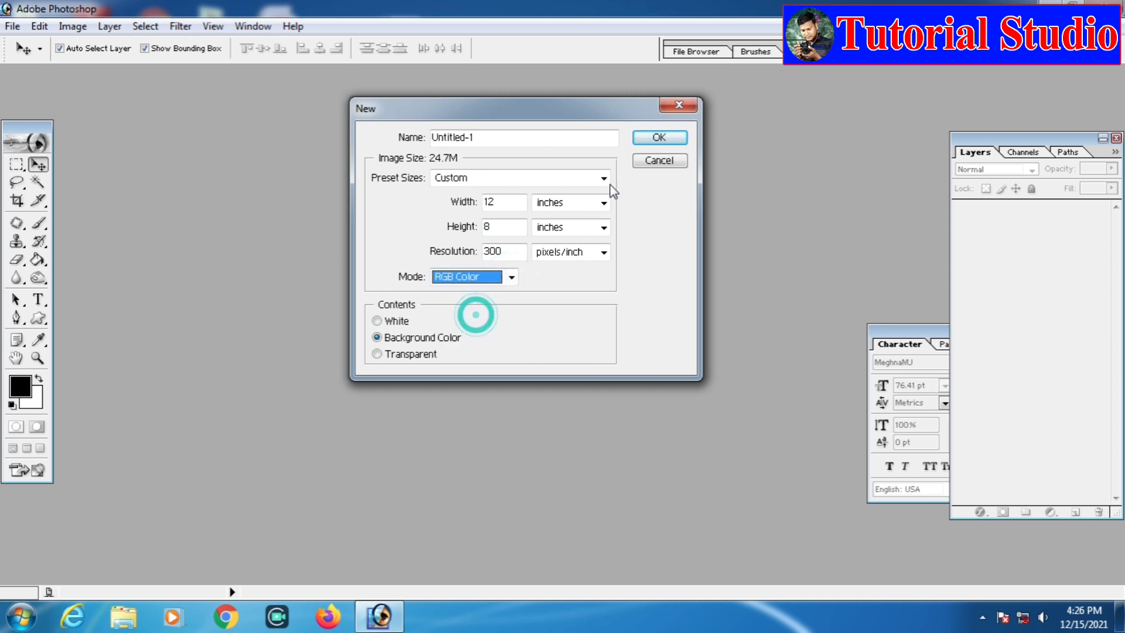
left_click(659, 138)
left_click_drag(381, 83, 528, 107)
left_click(681, 103)
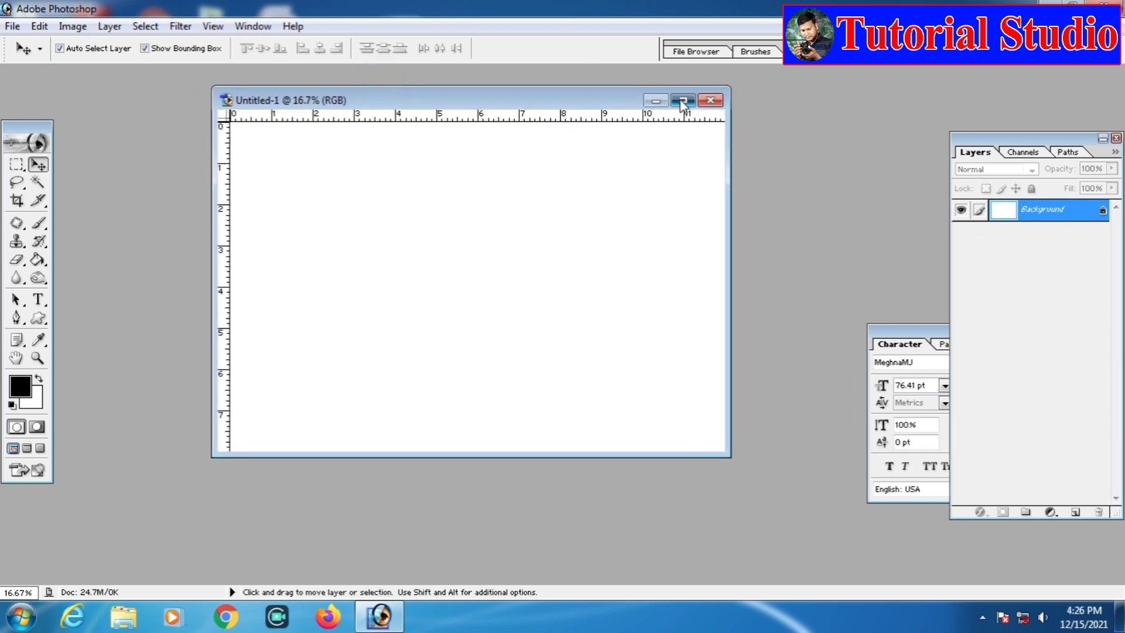
Draw a wavy Pen path across the lower part of the canvas, from its left edge to just past its right edge.
left_click(17, 318)
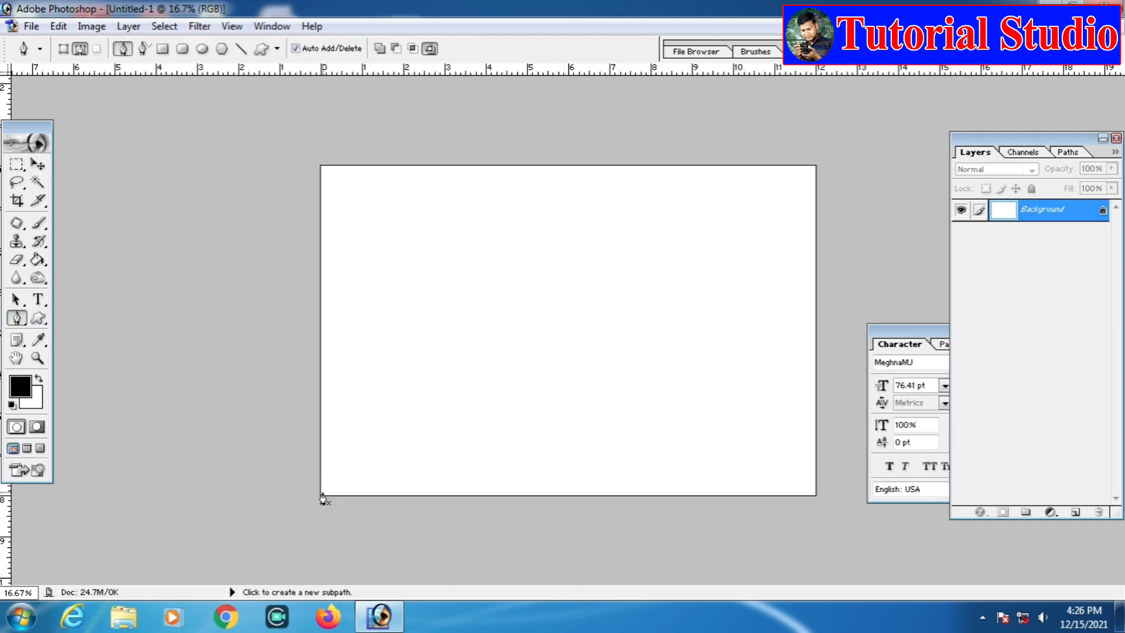
left_click(321, 437)
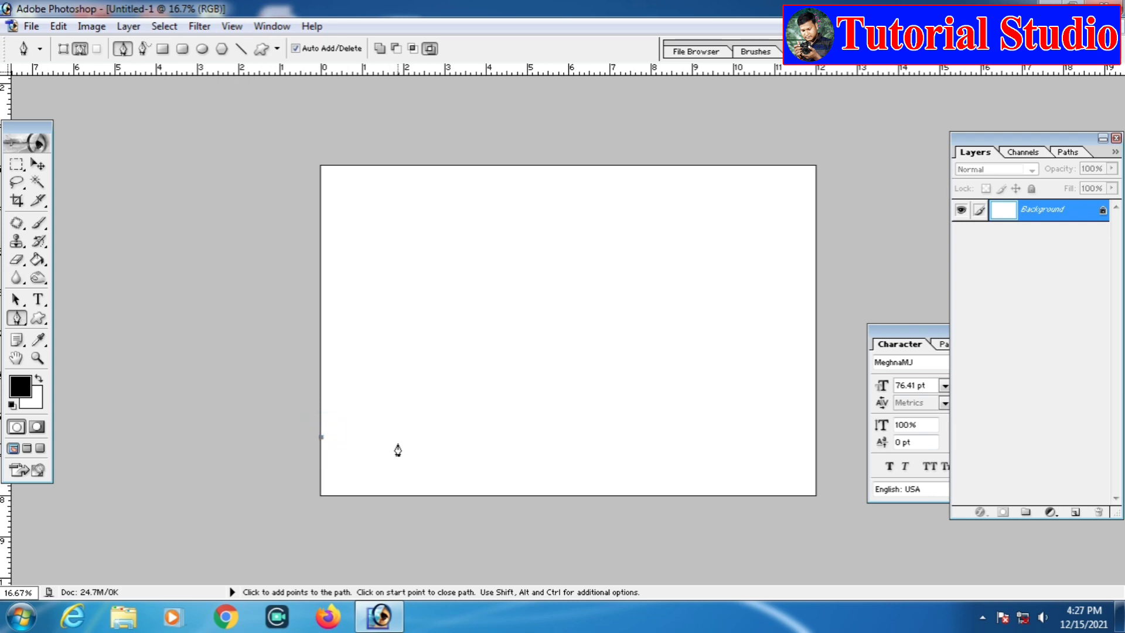
left_click(438, 447)
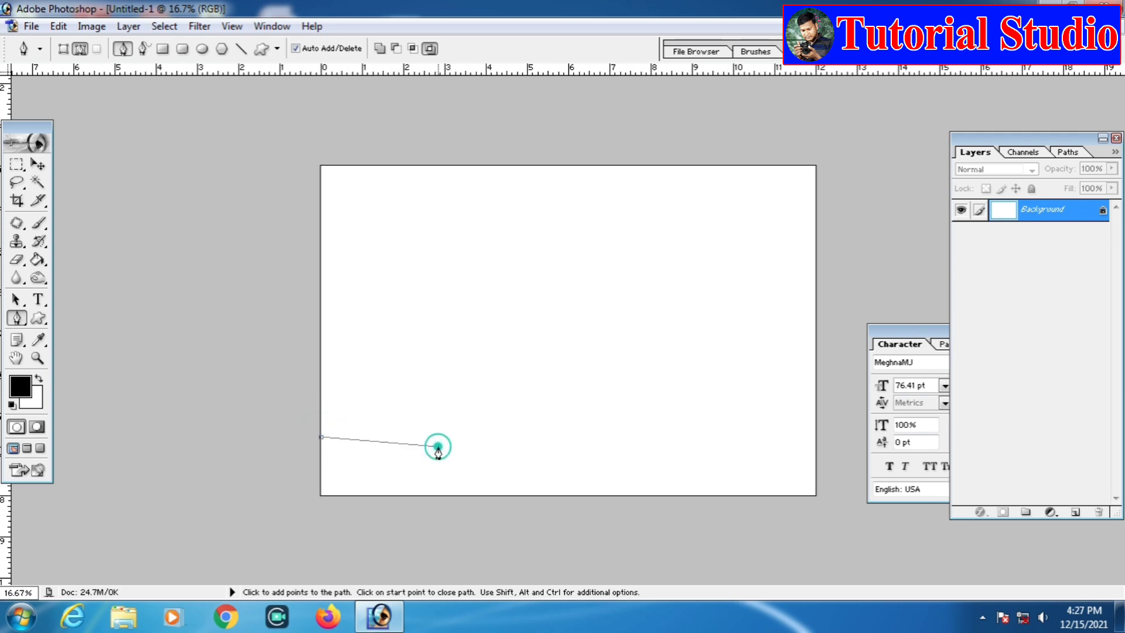
left_click_drag(453, 448, 579, 445)
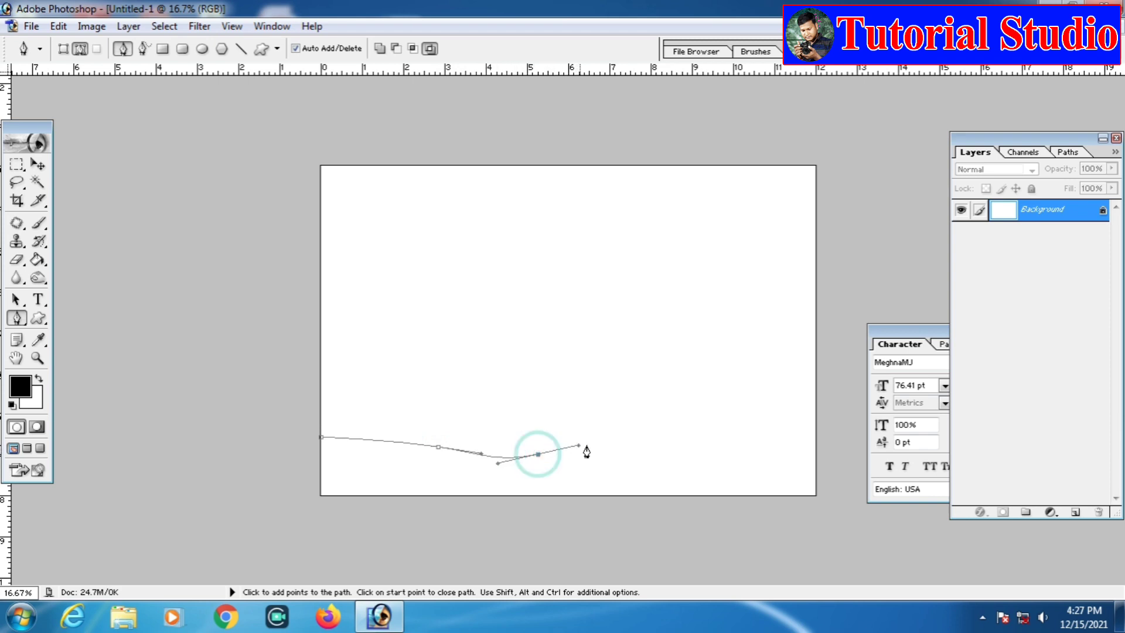
left_click_drag(662, 432, 693, 433)
left_click_drag(761, 446, 822, 465)
Continue the path around outside the canvas below its bottom edge and close it at the starting point.
left_click(829, 486)
left_click(832, 504)
left_click_drag(797, 521, 753, 526)
left_click_drag(636, 532, 587, 533)
left_click_drag(426, 533, 351, 533)
left_click_drag(283, 524, 271, 506)
left_click_drag(268, 482, 274, 471)
left_click(320, 437)
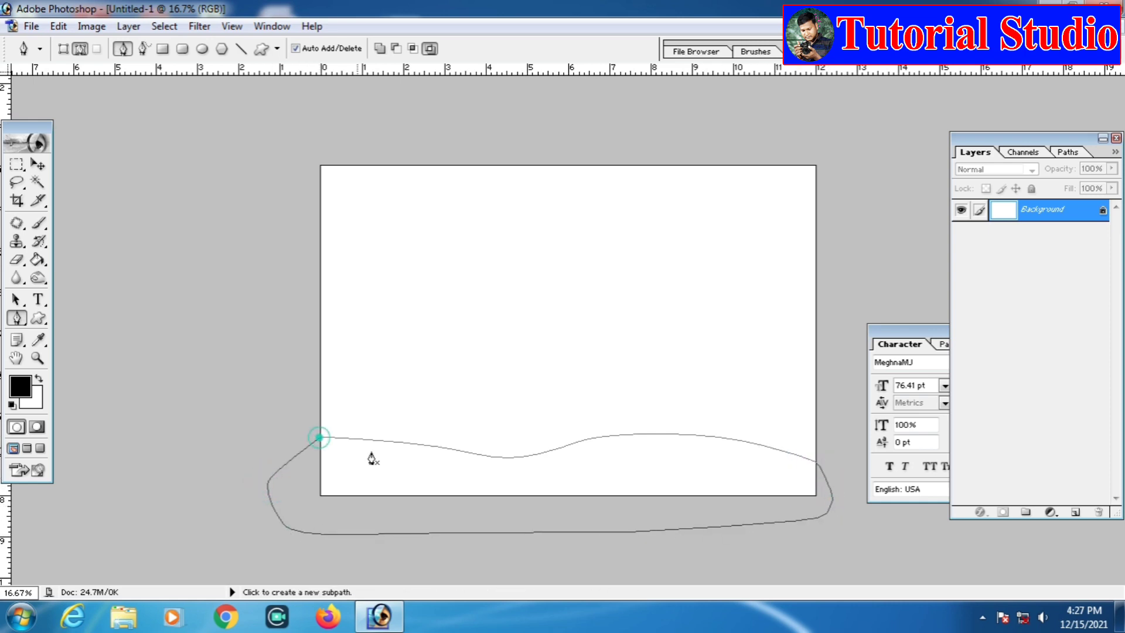
Turn the closed wave path into a new selection and copy the selected area onto its own layer.
right_click(385, 458)
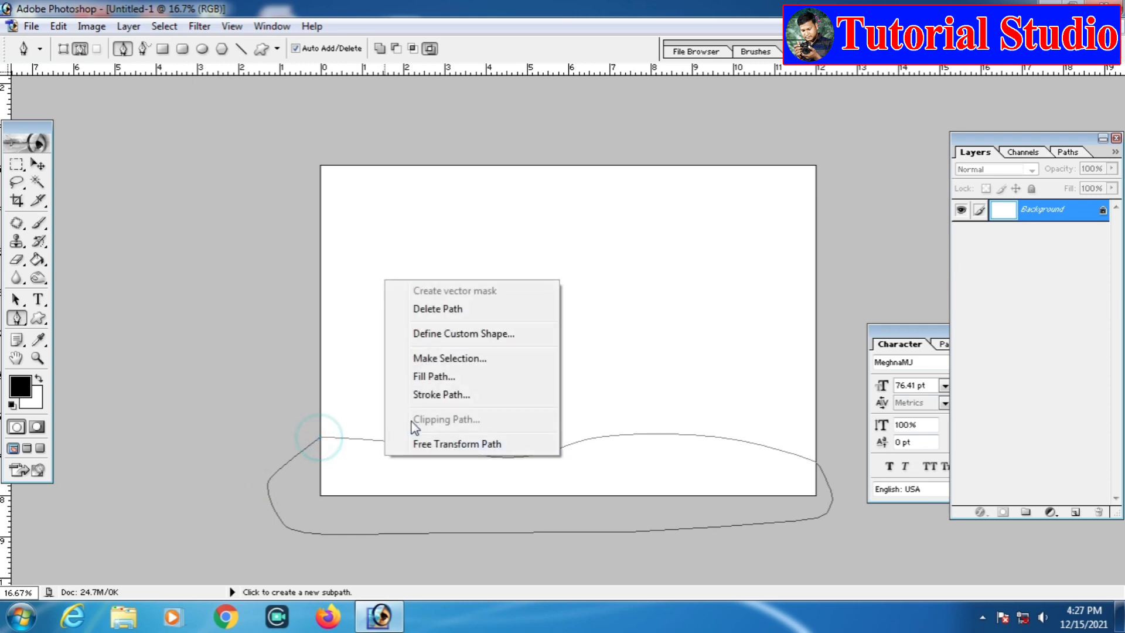
left_click(427, 359)
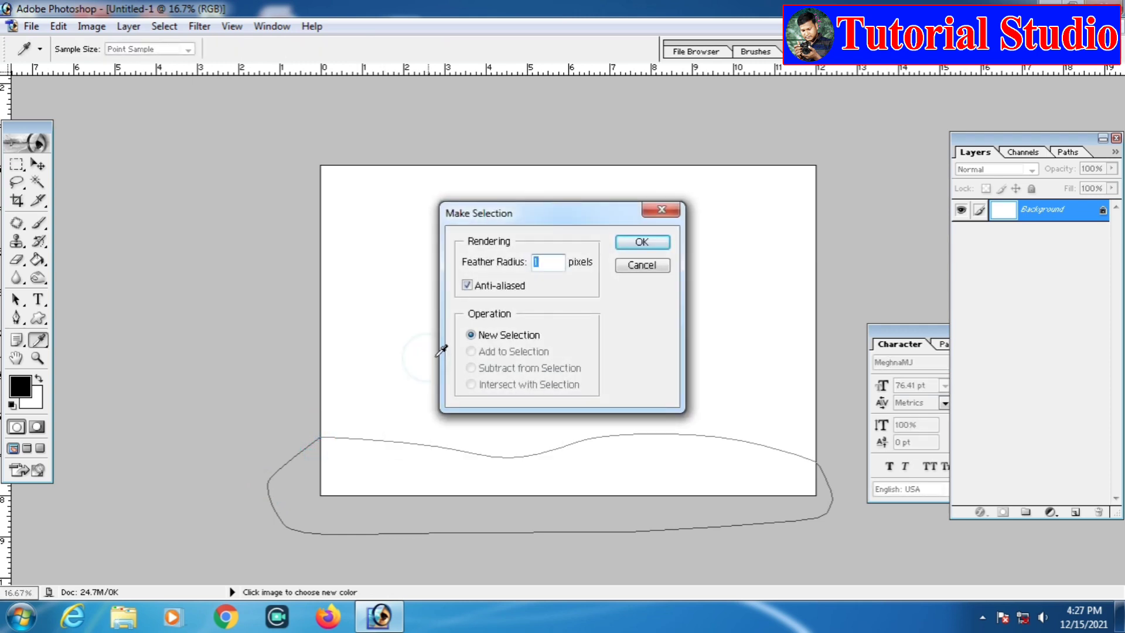
left_click(629, 241)
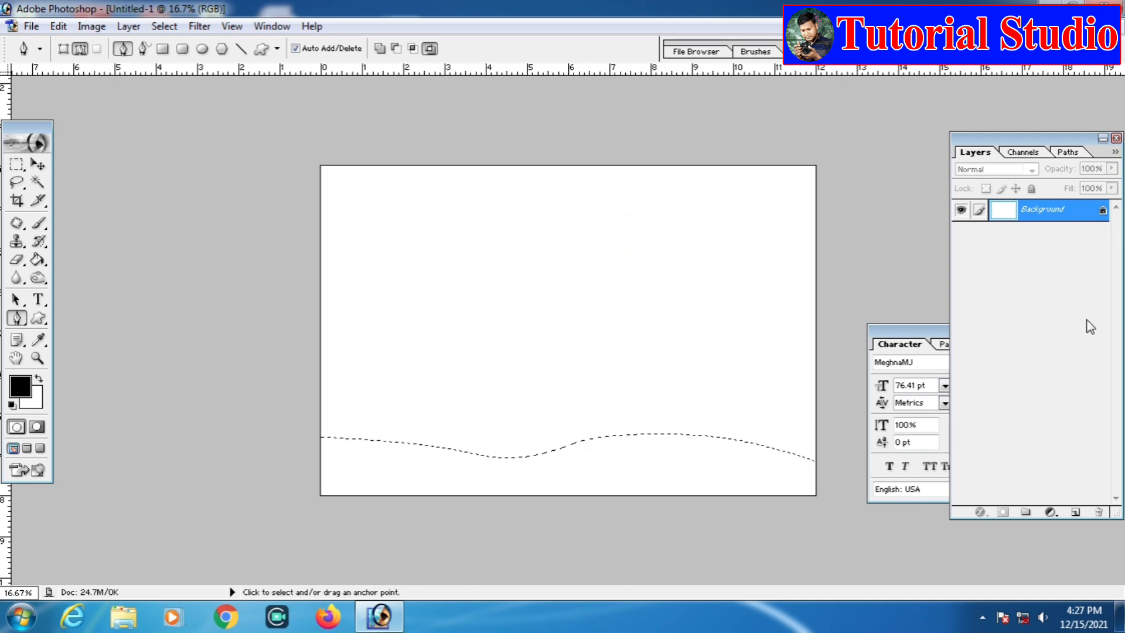
key("ctrl+j")
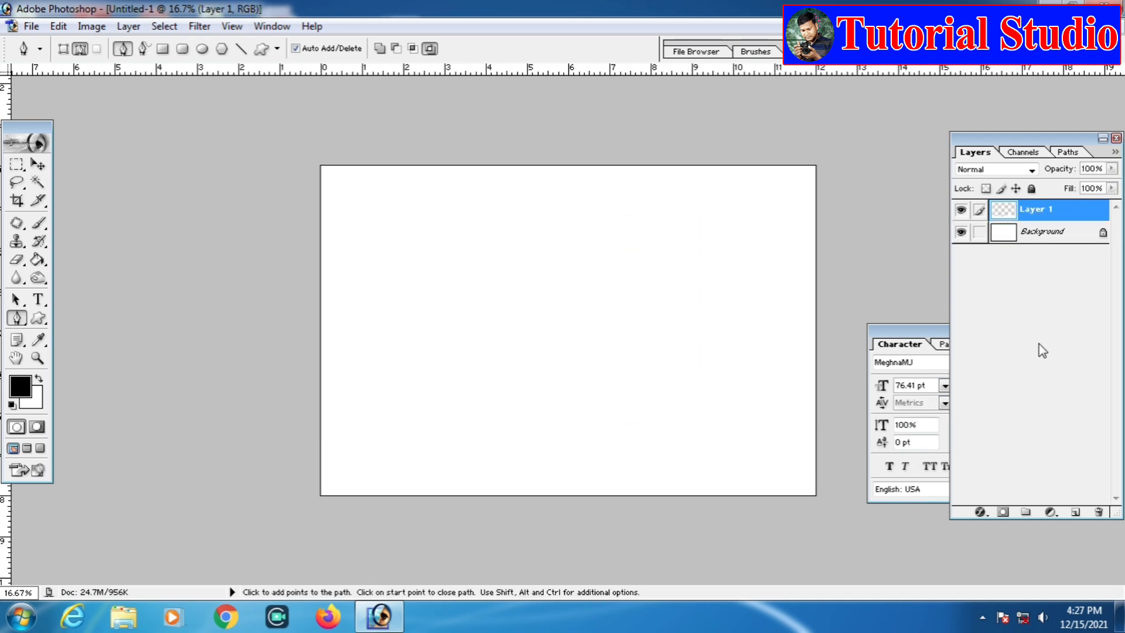
Apply a black (000000) Color Overlay effect to the wave layer.
double_click(1093, 215)
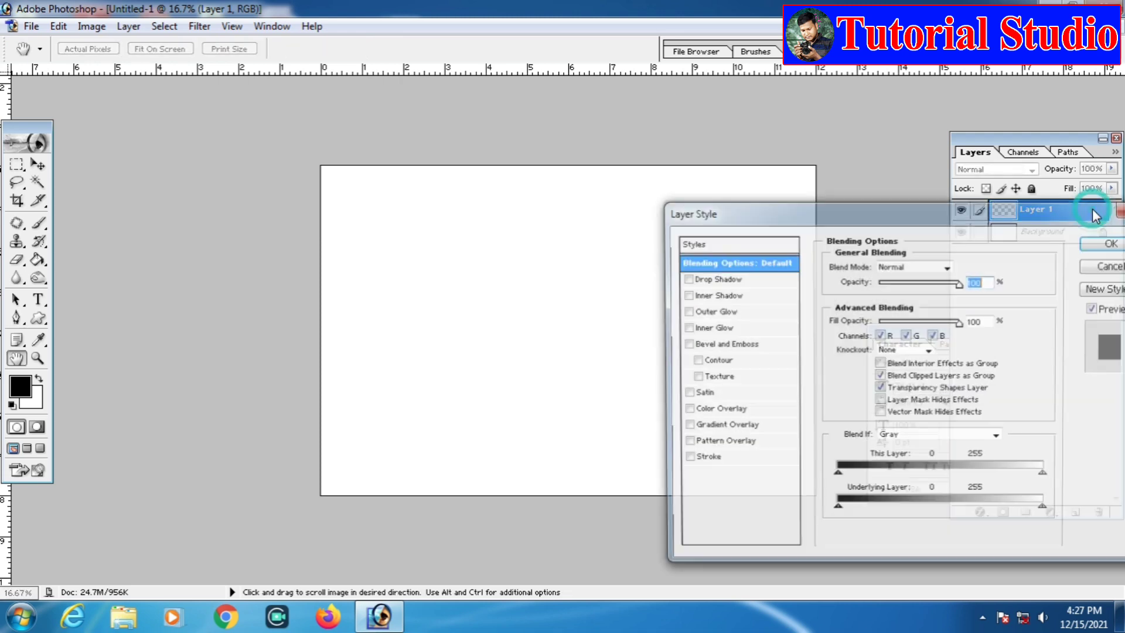
left_click(761, 412)
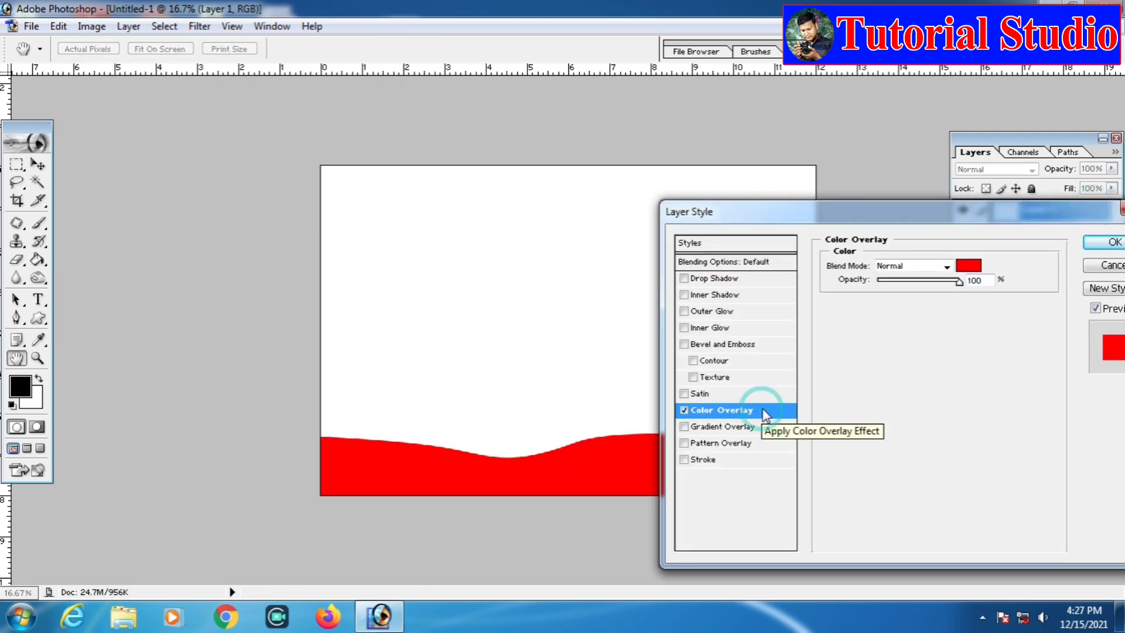
left_click(968, 266)
left_click_drag(793, 367, 851, 418)
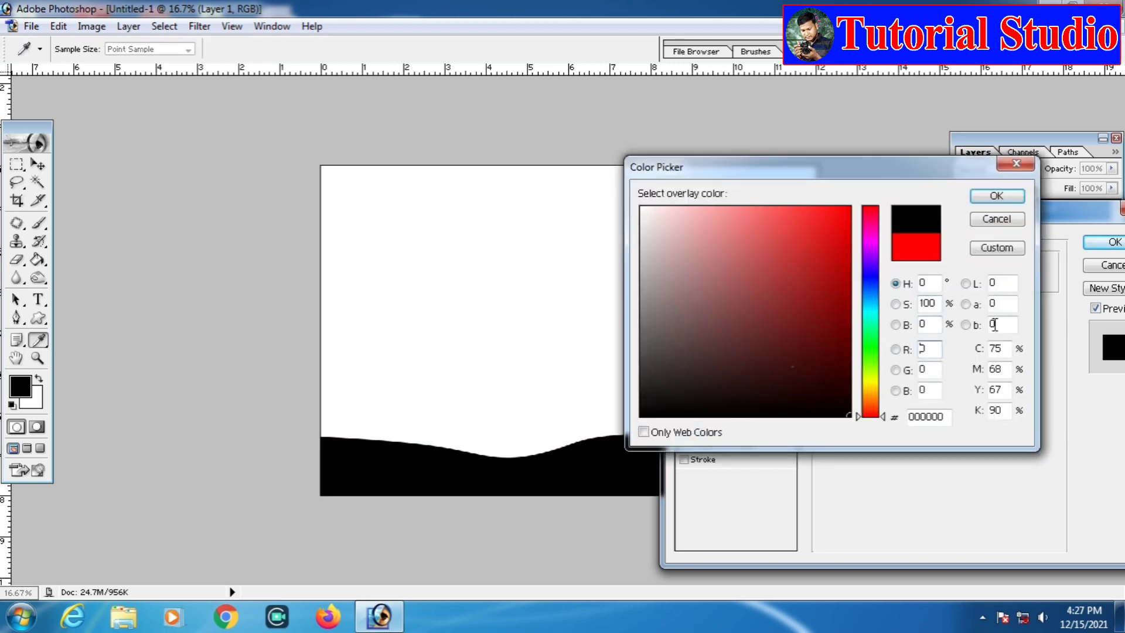
left_click(997, 196)
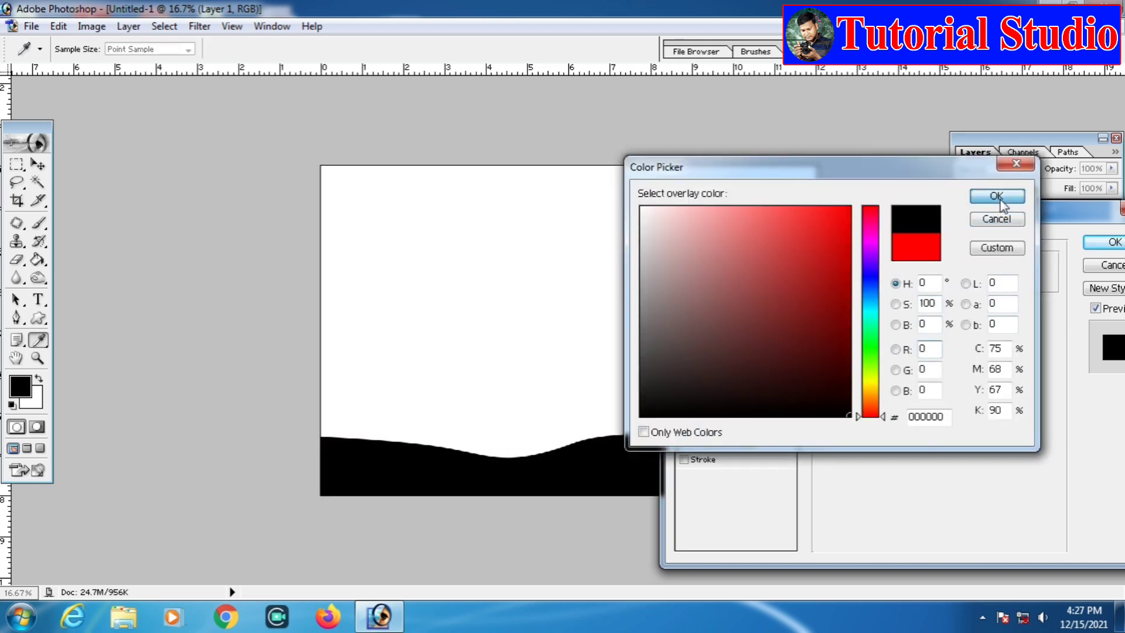
left_click(1094, 245)
key("p")
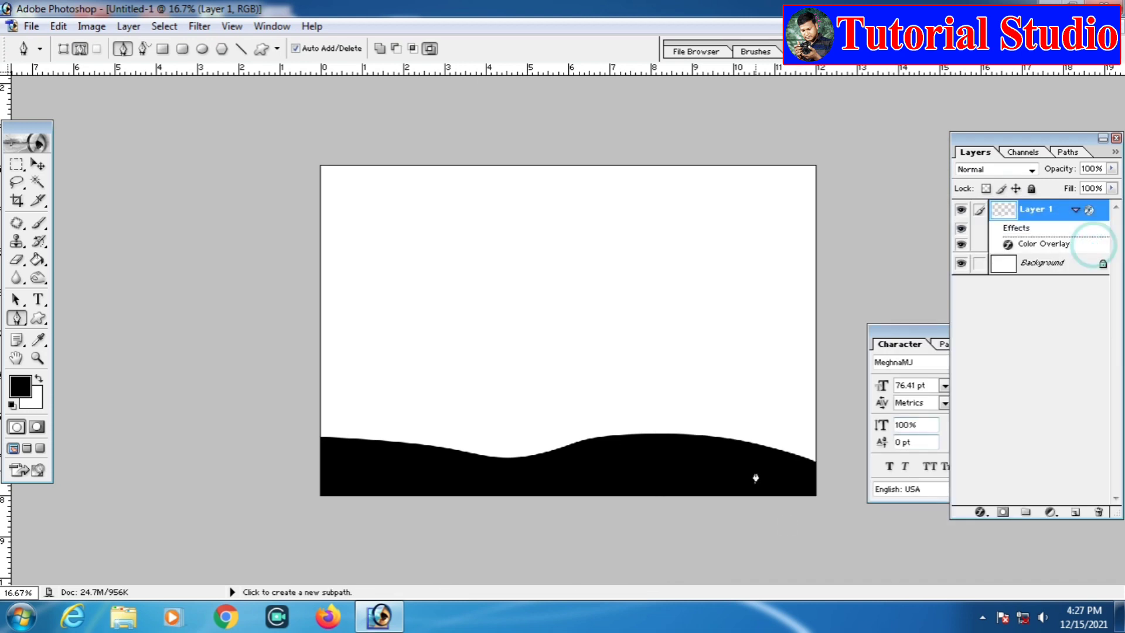
Scale the black wave down to about 93.3% of its height with its base kept on the canvas bottom, and select the Background layer.
left_click(38, 165)
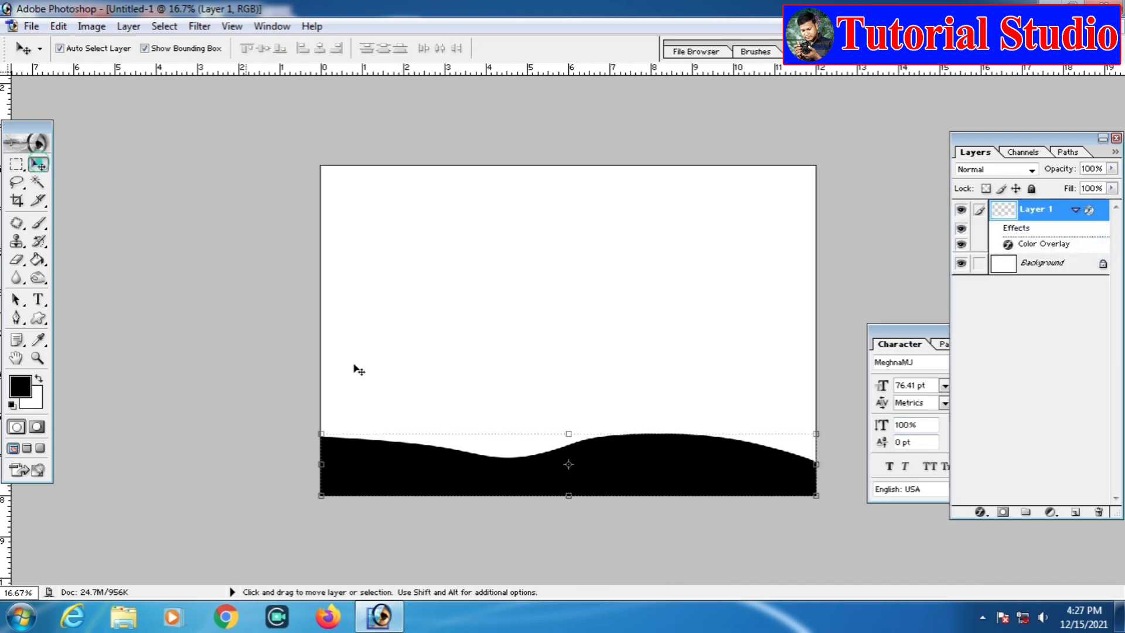
left_click_drag(603, 430, 601, 433)
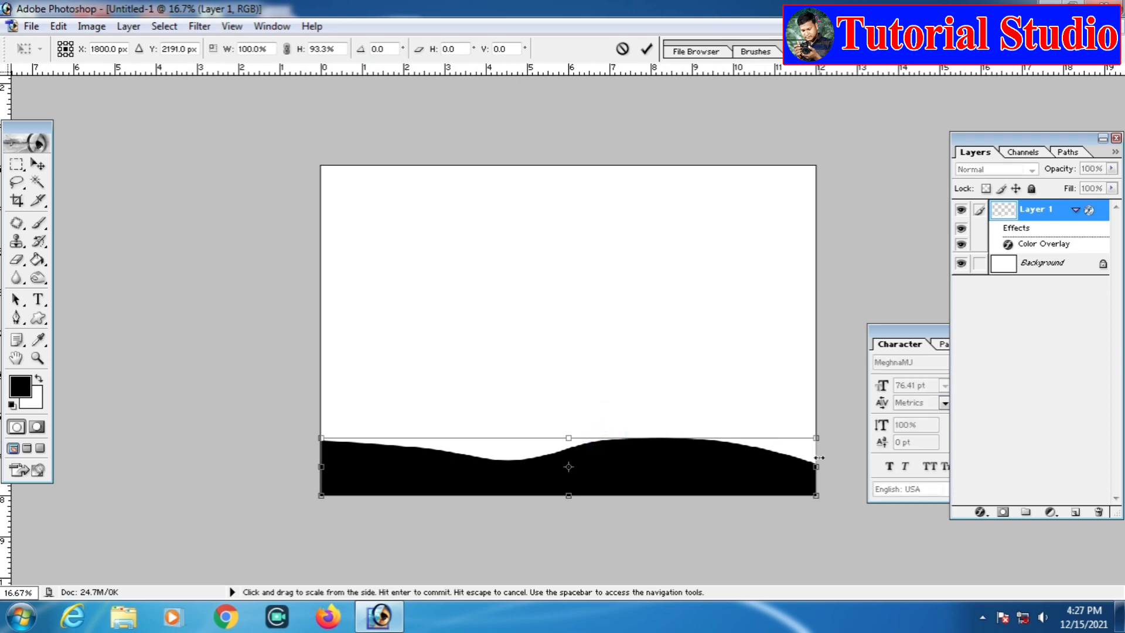
key("Return")
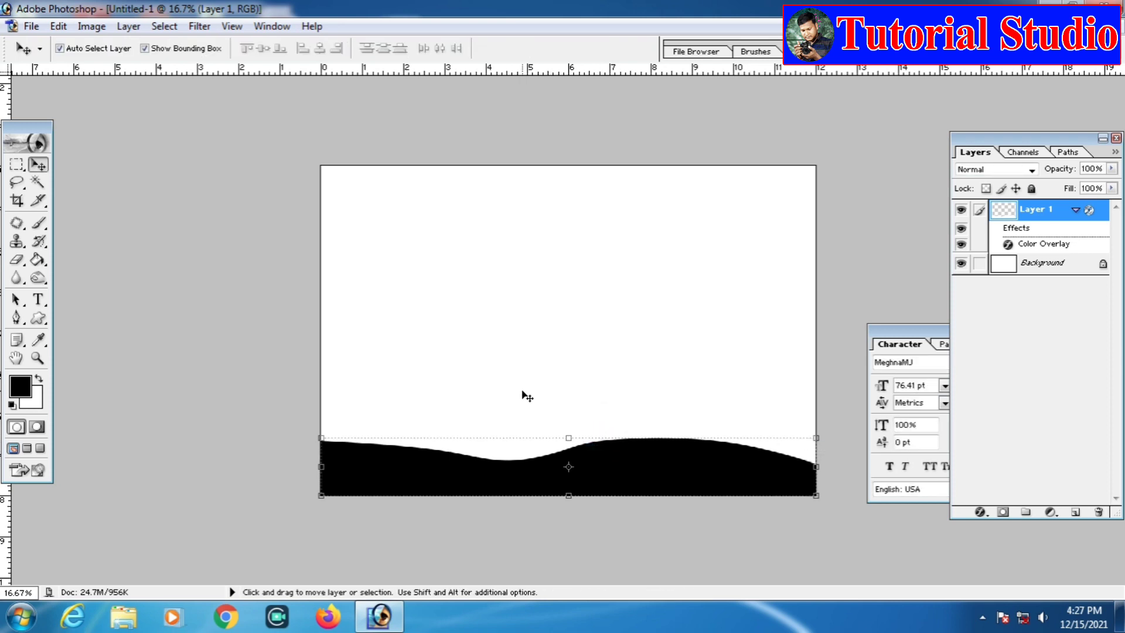
left_click(550, 315)
left_click(540, 314)
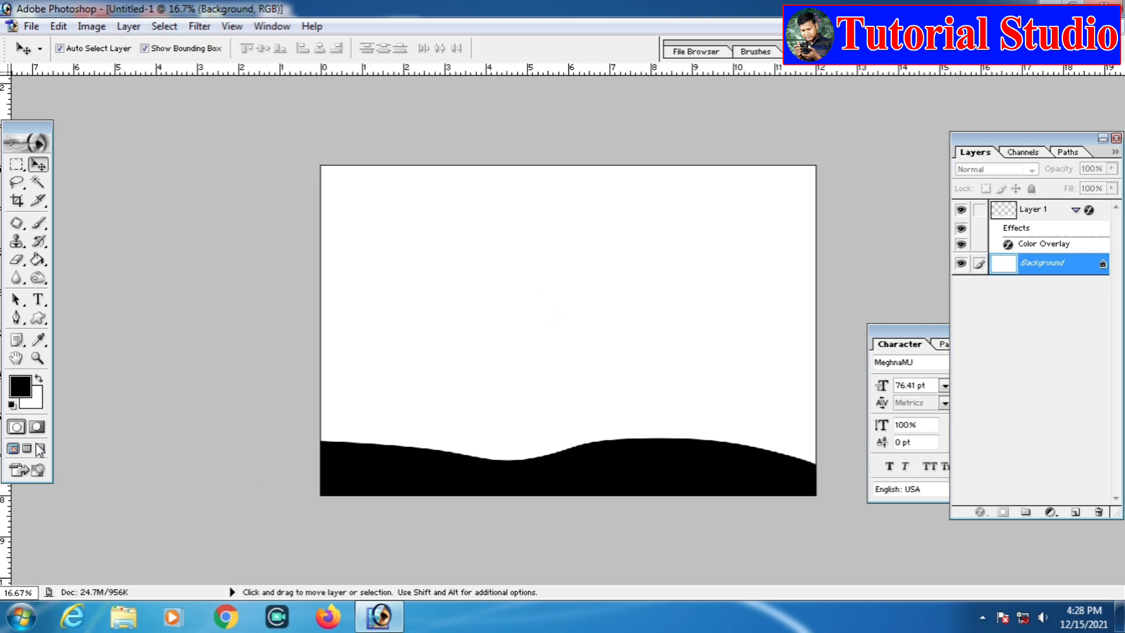
Restore the document to a floating window and open the text file qqqqq.psd from the desktop.
left_click(14, 449)
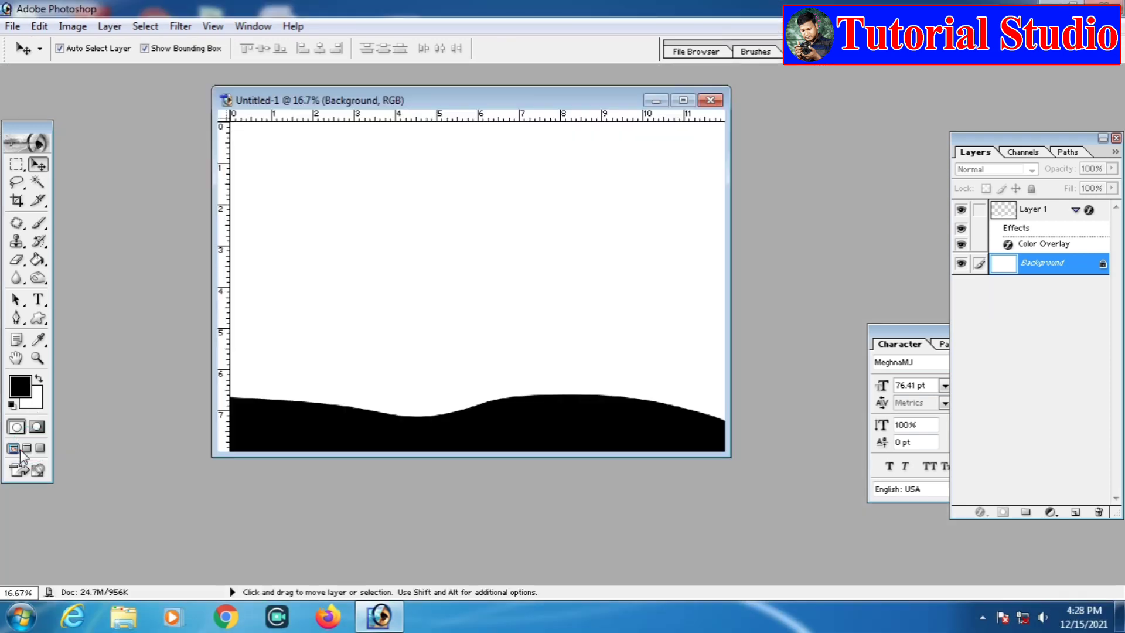
double_click(157, 343)
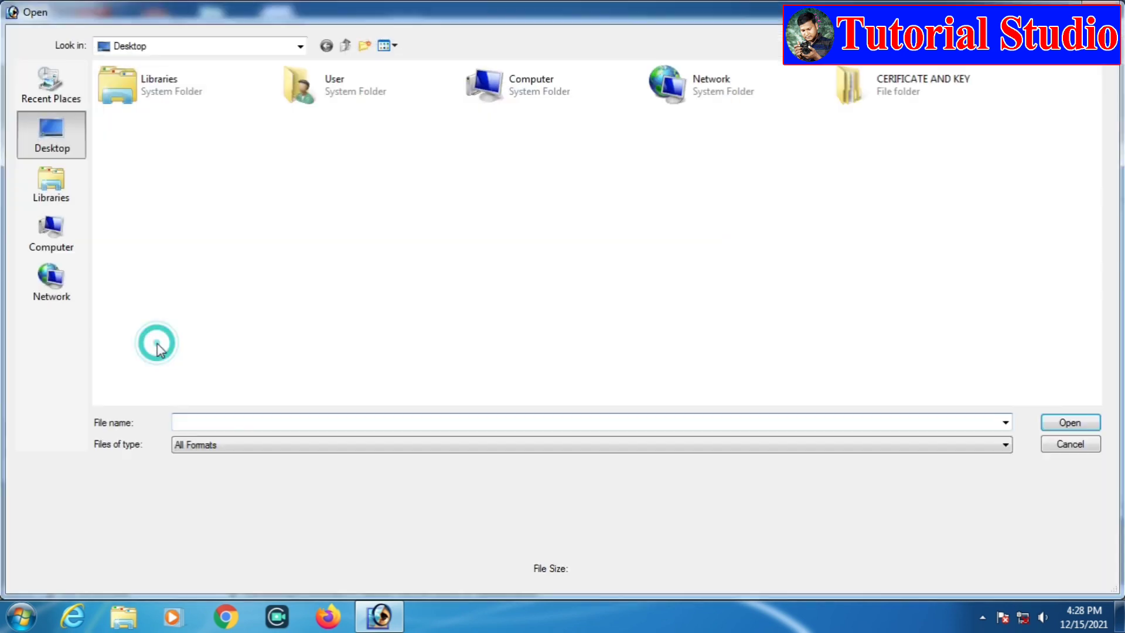
double_click(192, 171)
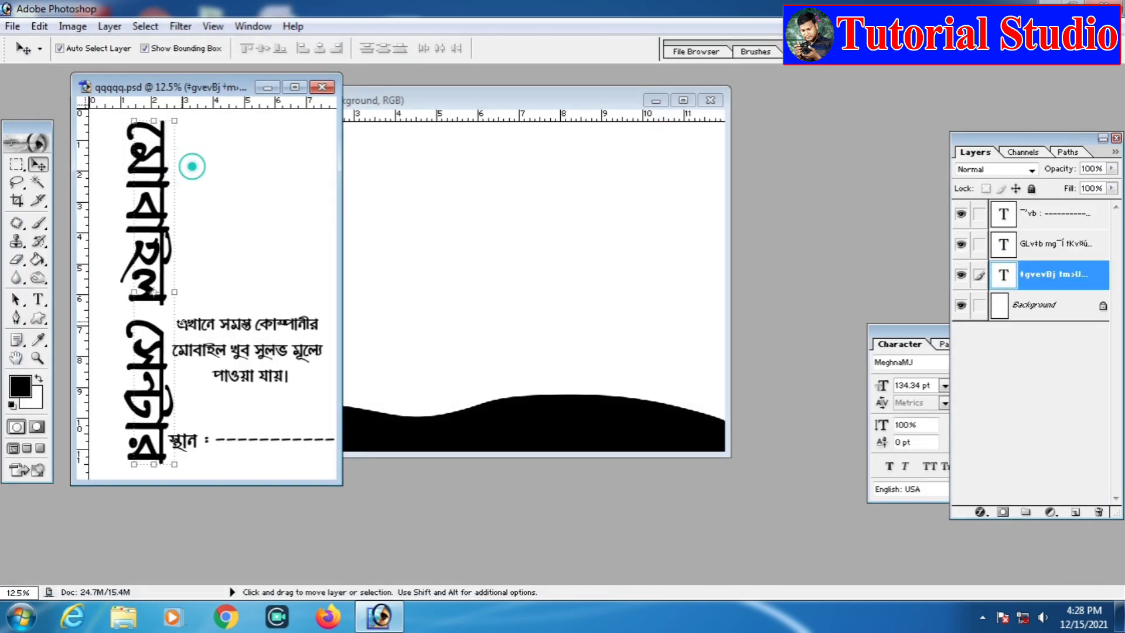
Copy the three-line description text from qqqqq.psd into Untitled-1, placing it at the right just above the black wave.
left_click(238, 349)
left_click(240, 350)
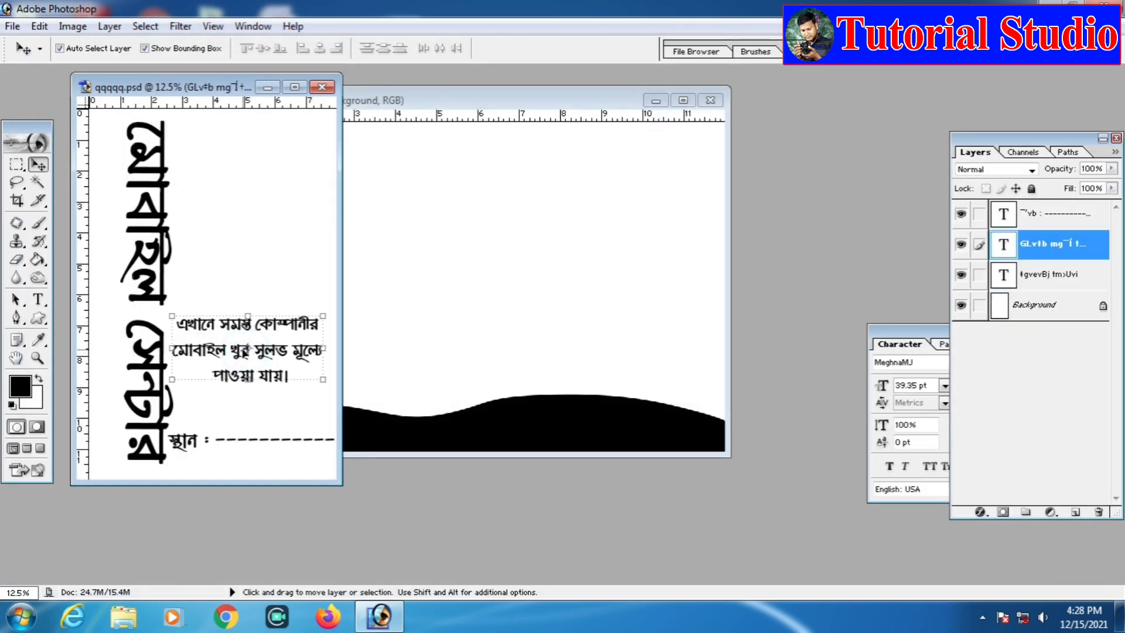
left_click_drag(249, 349, 541, 351)
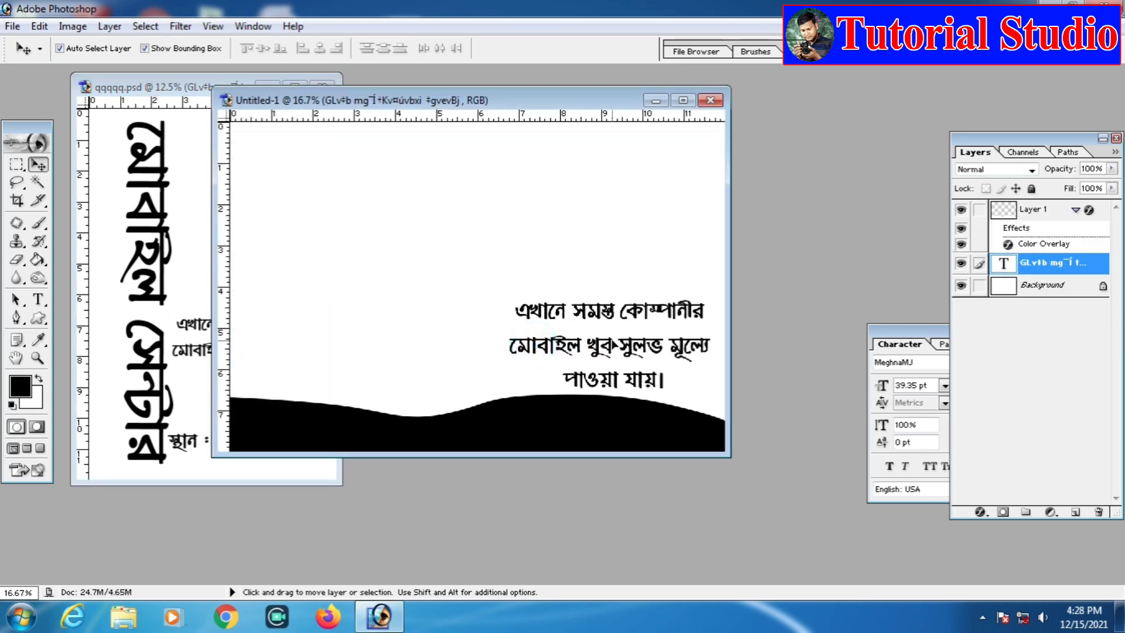
left_click_drag(613, 343, 614, 344)
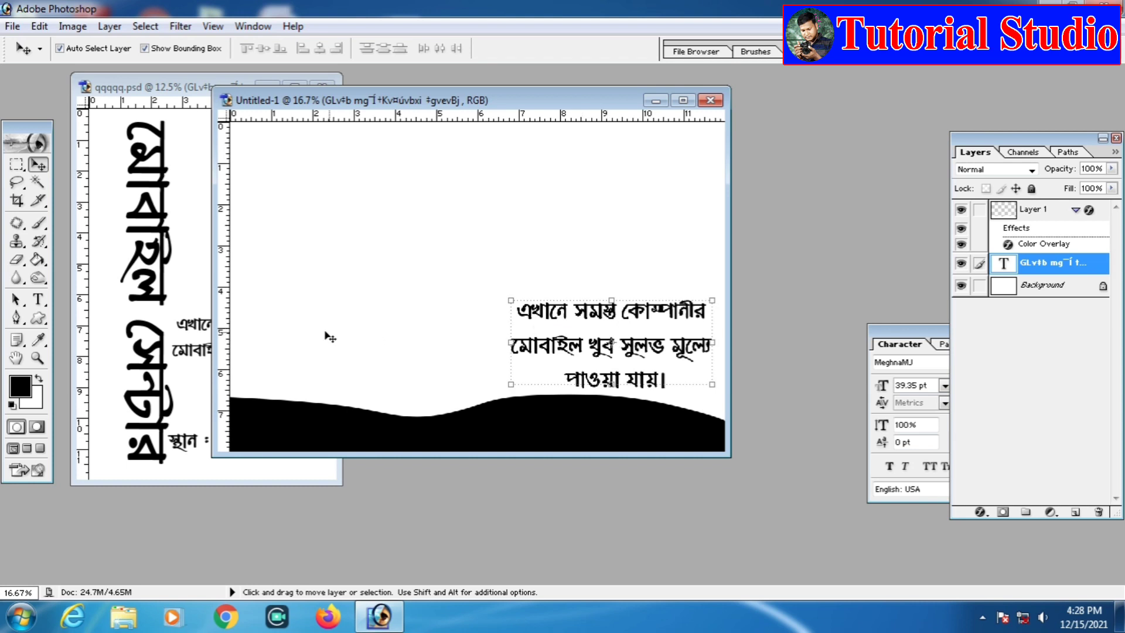
Rotate the vertical heading "মোবাইল সেন্টার" in qqqqq.psd to horizontal and copy it into Untitled-1 above the description text.
left_click(152, 296)
left_click_drag(182, 109, 12, 277)
key("Return")
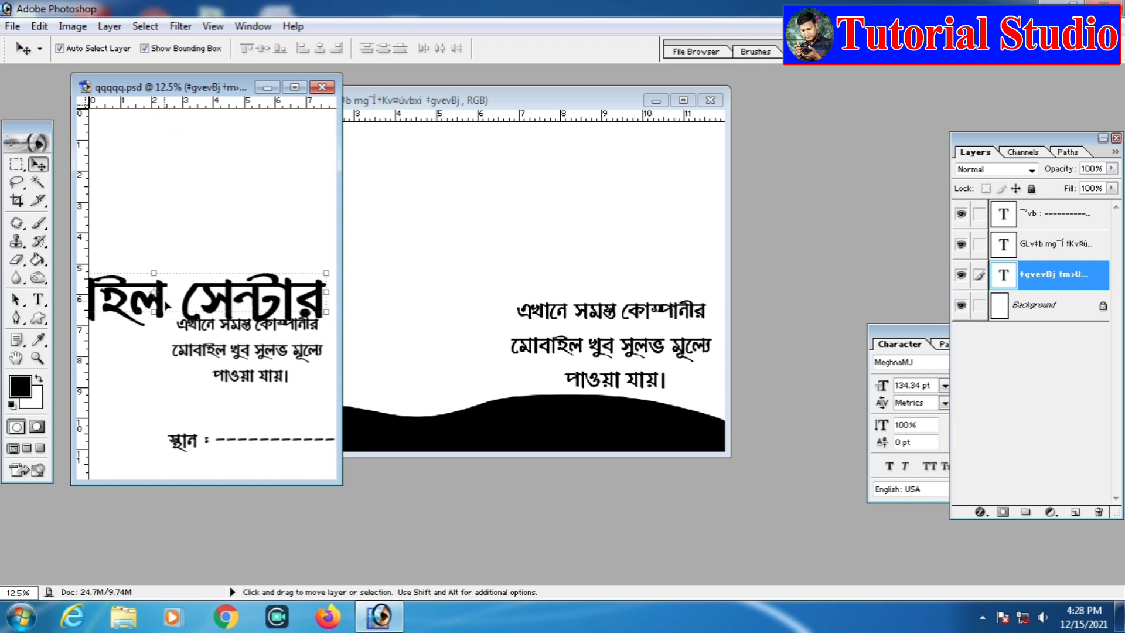
left_click_drag(169, 302, 499, 259)
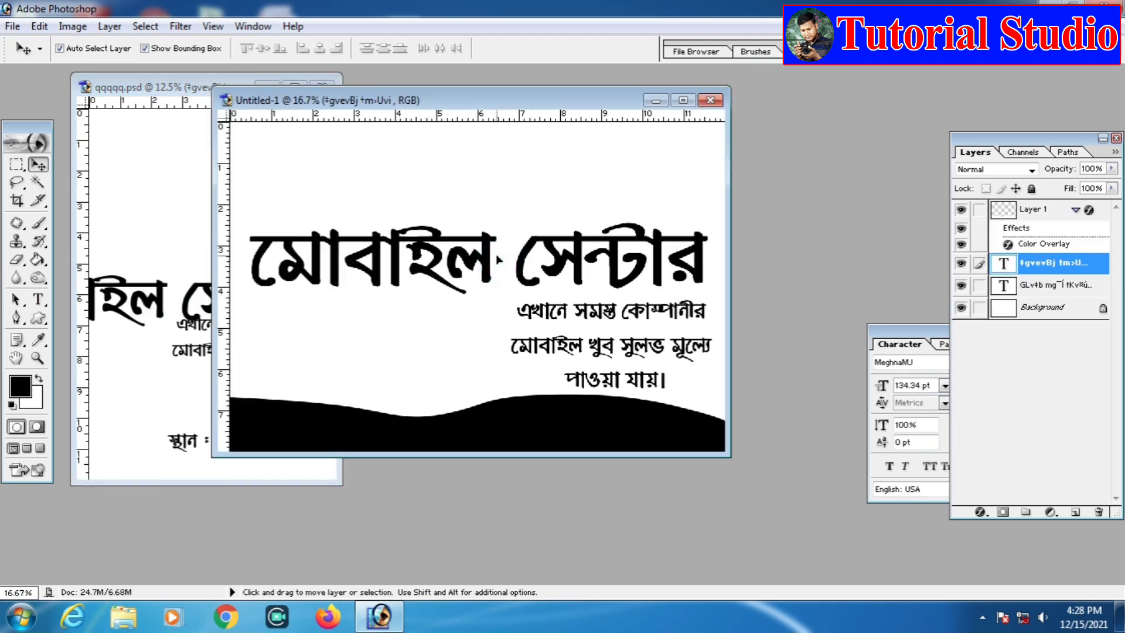
Copy the "স্থান :" line with its dashes from qqqqq.psd into Untitled-1 near the wave's top and set its text color to white (FFFFFF).
left_click(190, 386)
left_click_drag(194, 444, 322, 384)
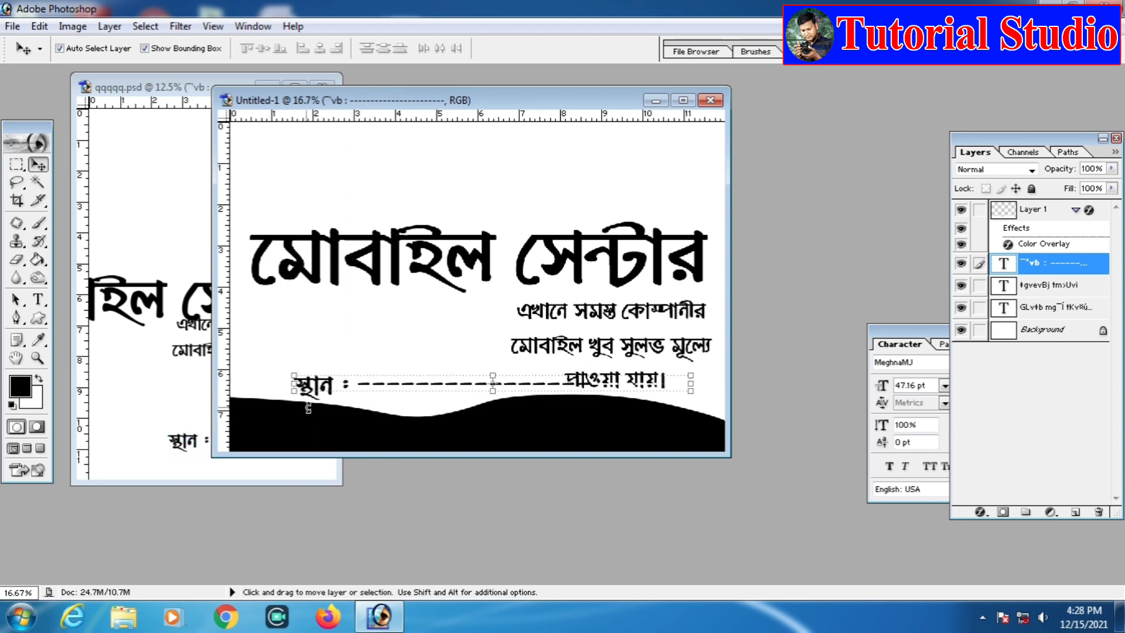
left_click(37, 299)
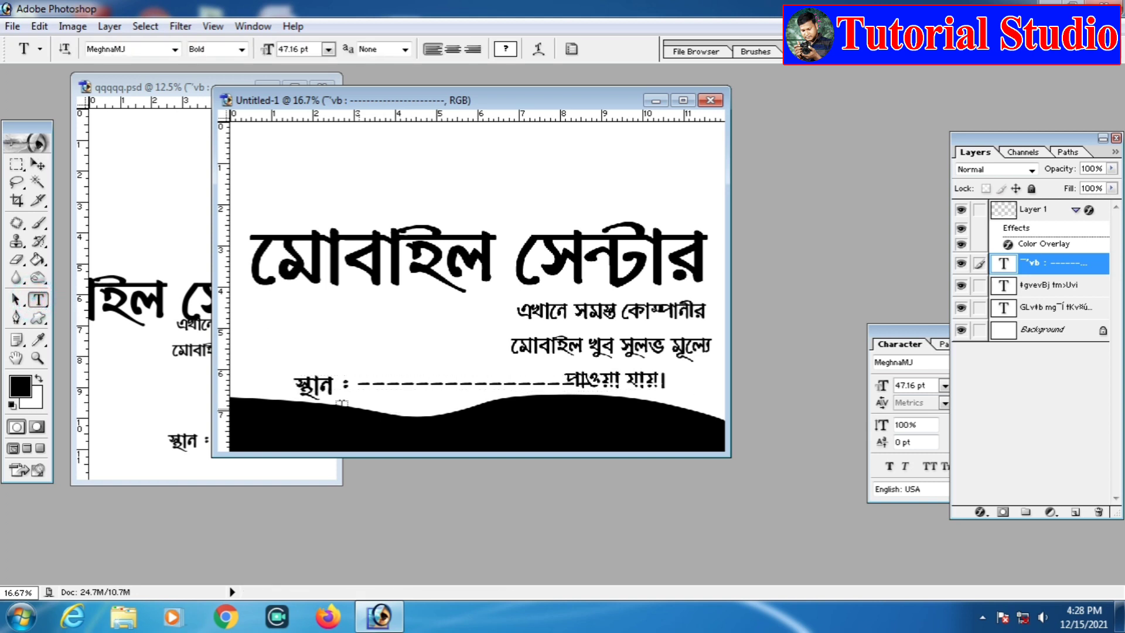
left_click_drag(296, 384, 693, 388)
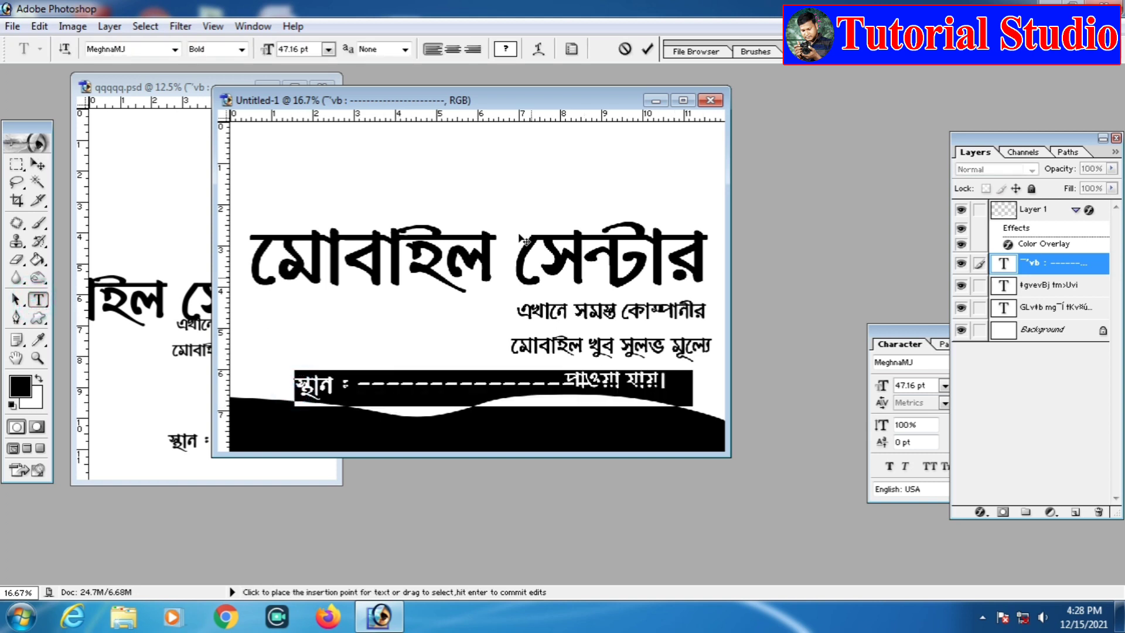
left_click(506, 48)
left_click_drag(700, 259, 641, 206)
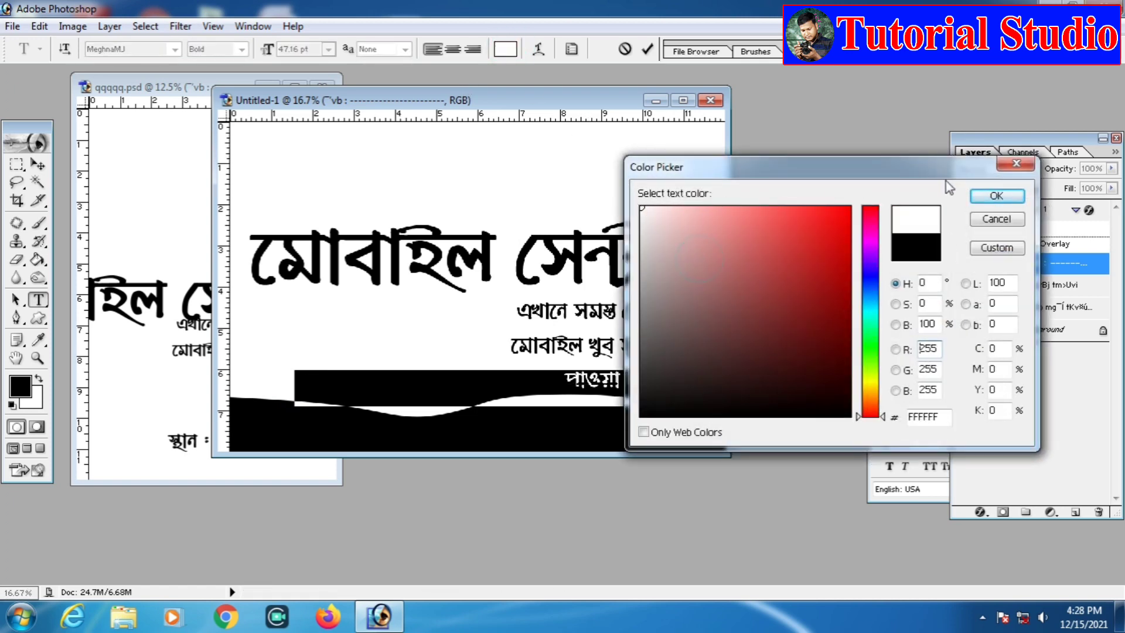
left_click(983, 201)
left_click(37, 164)
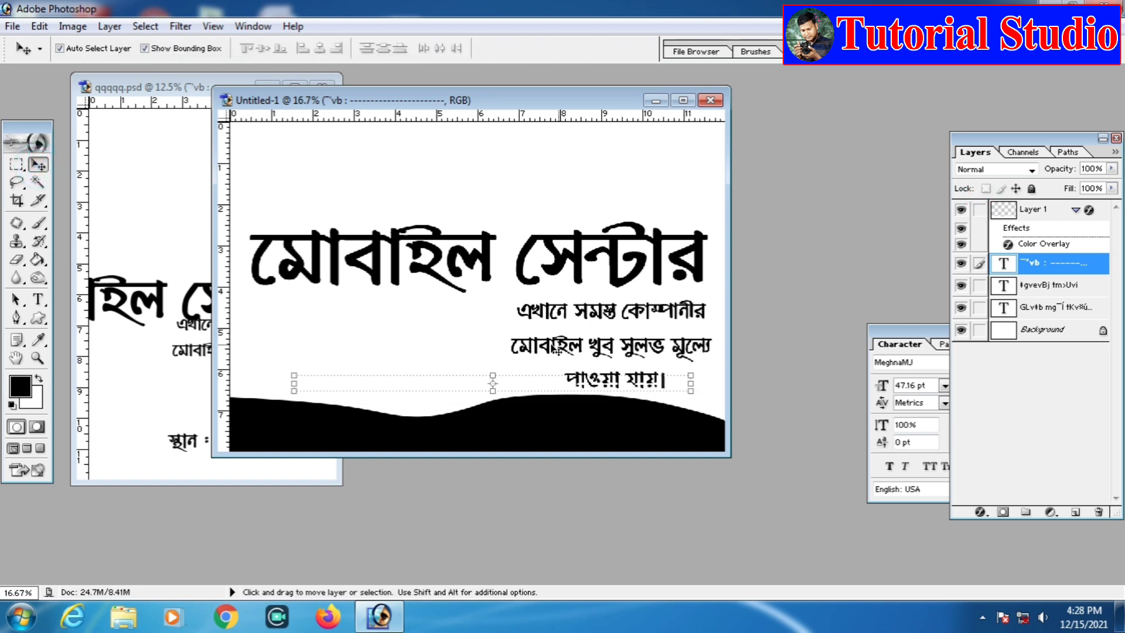
Move the "স্থান :" line down onto the black wave and bring its layer above the wave layer.
left_click_drag(512, 380, 516, 446)
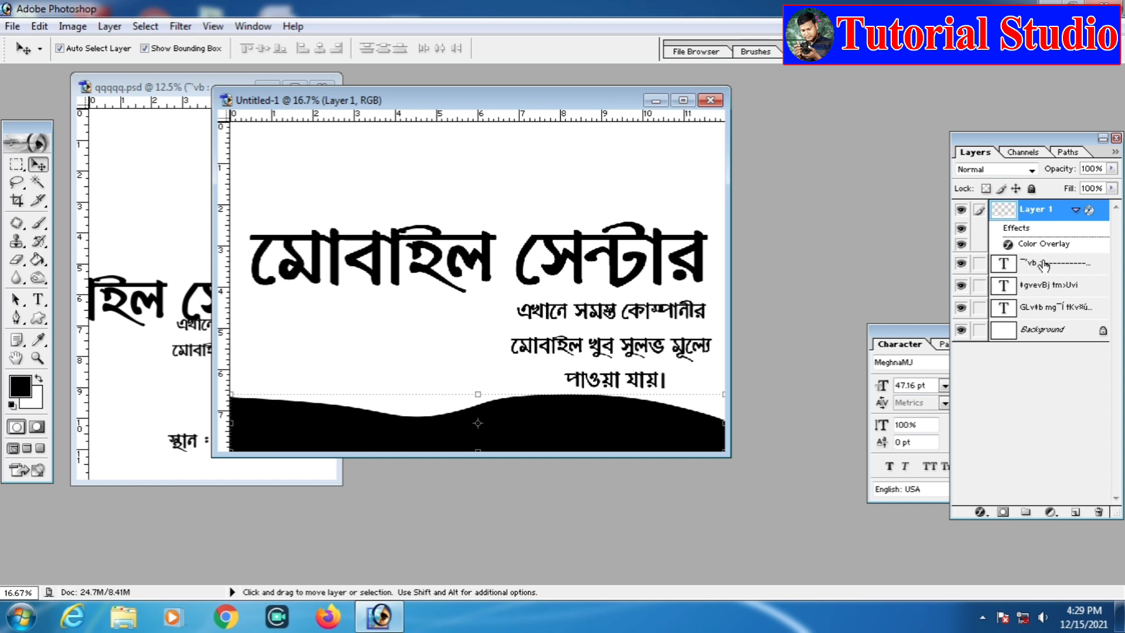
left_click_drag(1039, 265, 1038, 211)
left_click(309, 445)
mouse_move(319, 433)
left_mouse_down()
mouse_move(278, 428)
mouse_move(314, 432)
left_mouse_up()
left_click(426, 331)
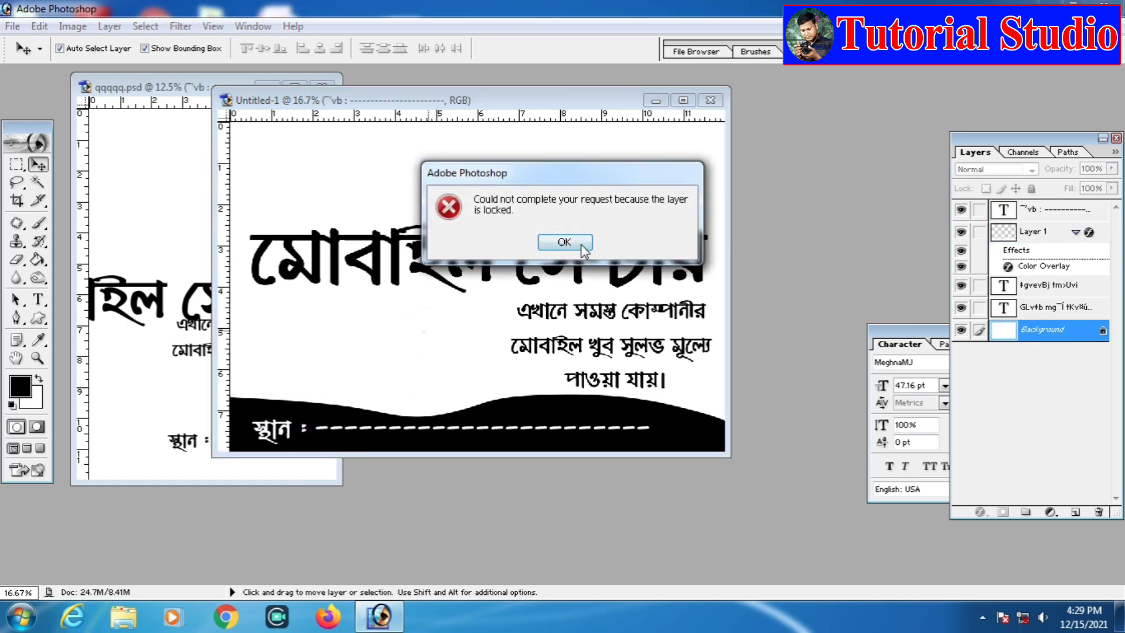
left_click(564, 242)
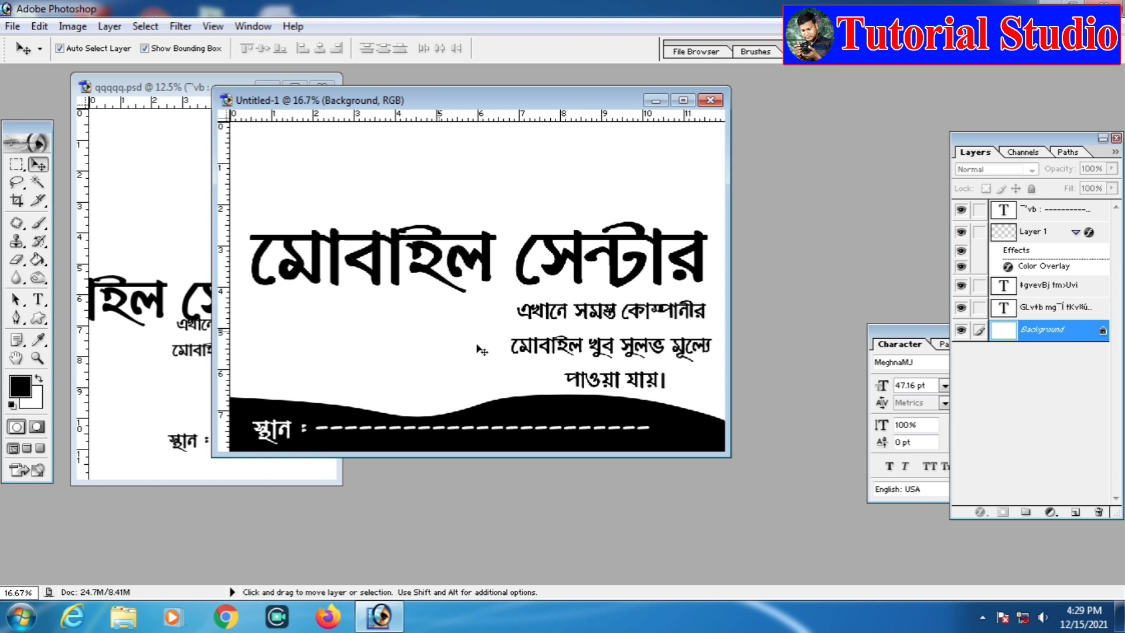
Open Microsoft Word, draw a 16-point star on the blank page and apply the black shape style with a double outline.
left_click(21, 617)
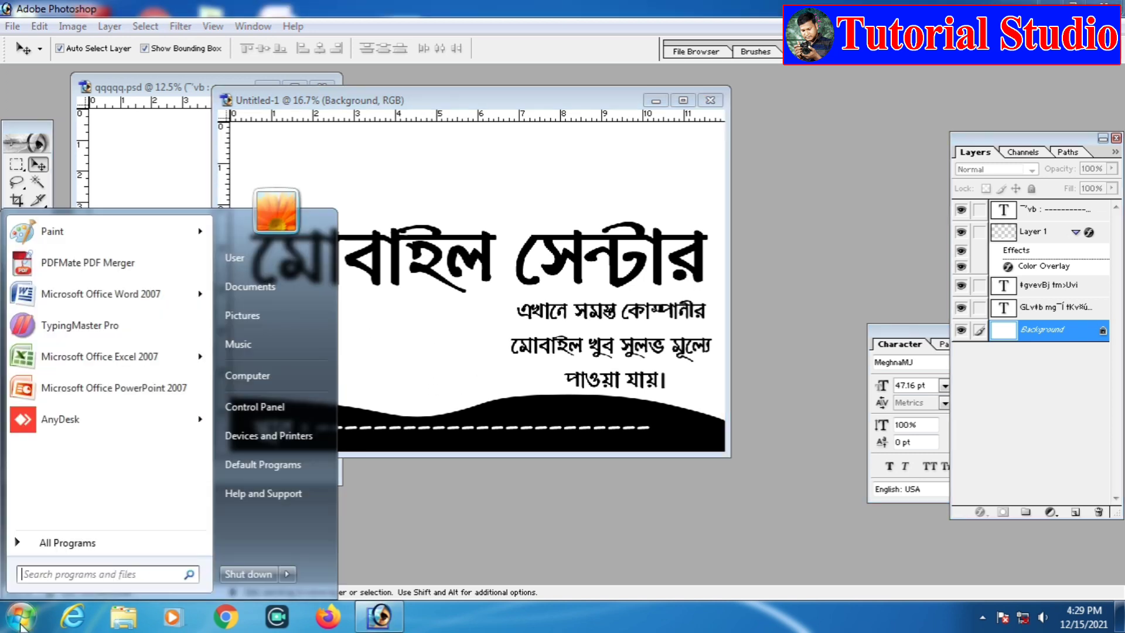
left_click(106, 296)
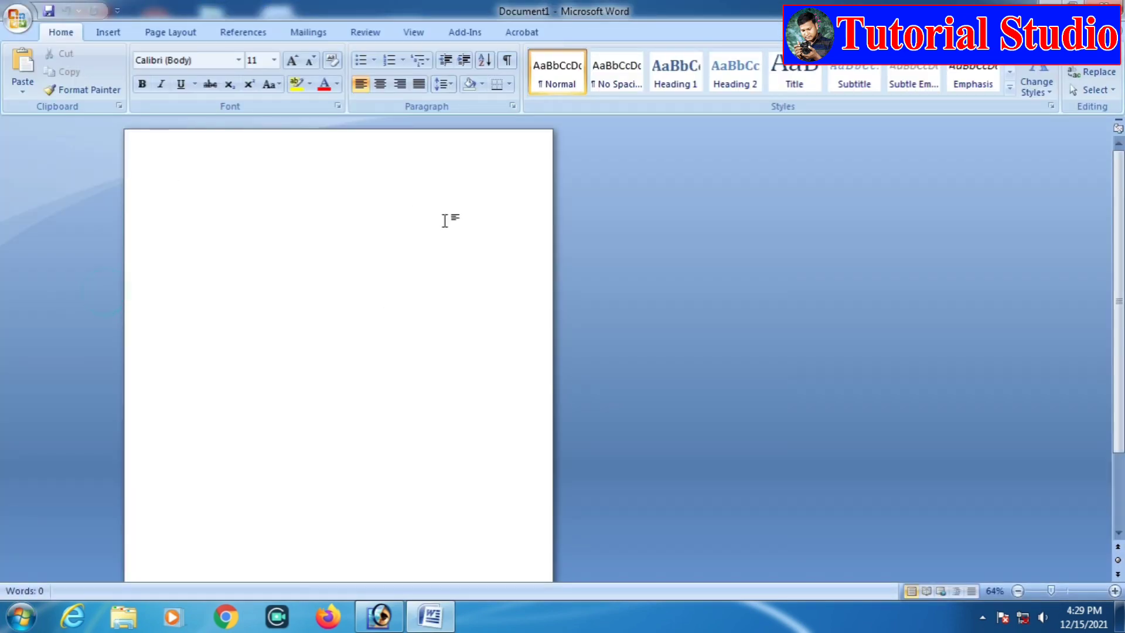
left_click(120, 32)
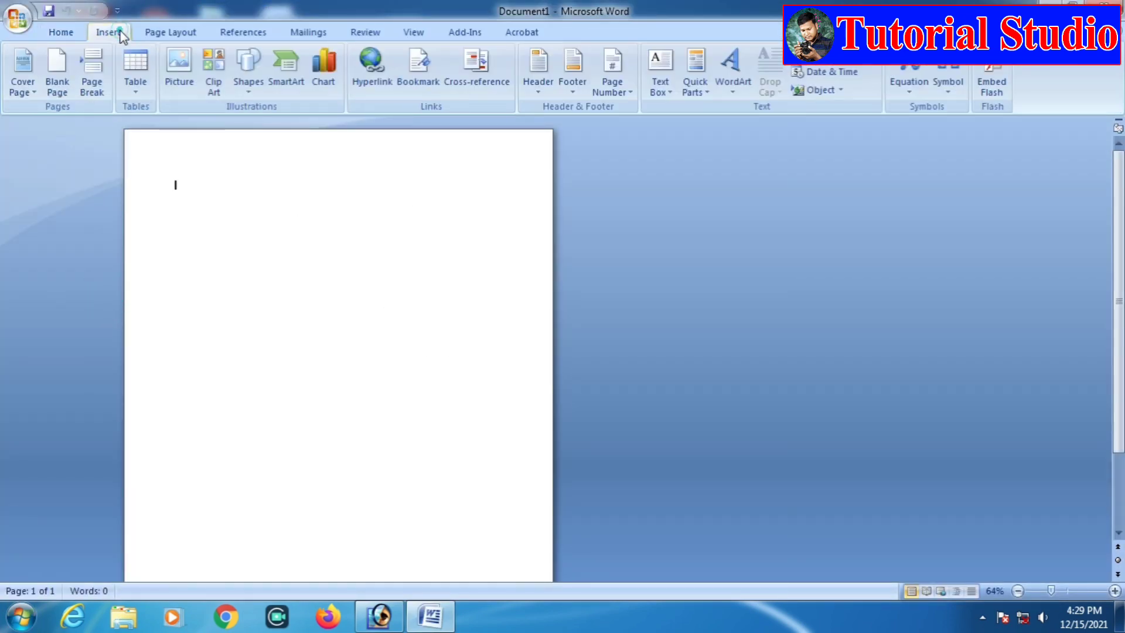
left_click(249, 70)
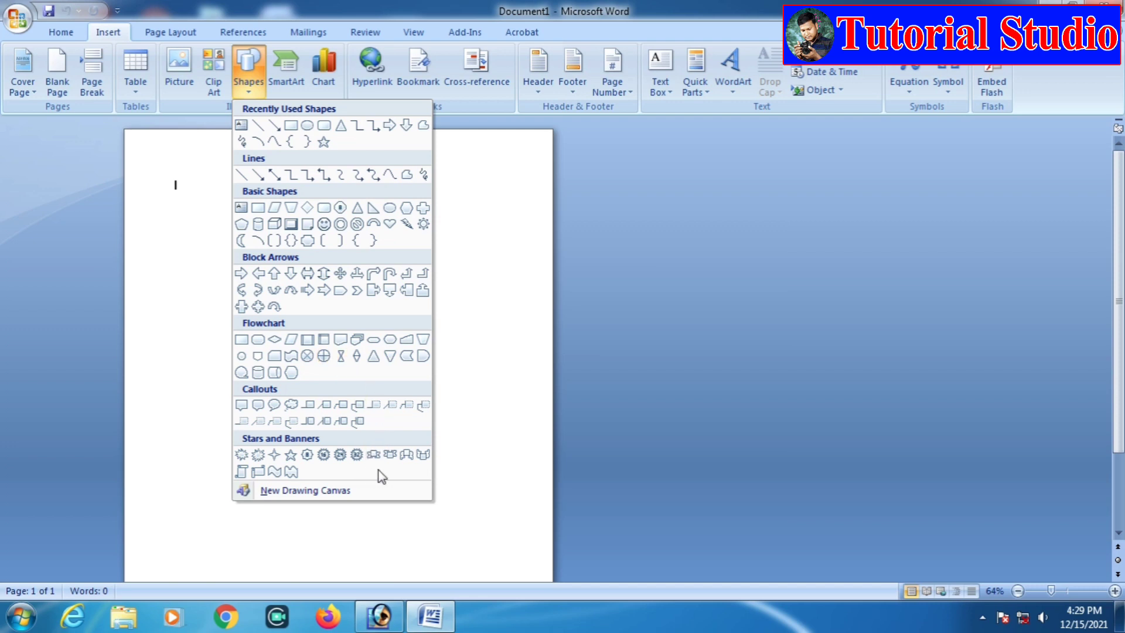
left_click(324, 456)
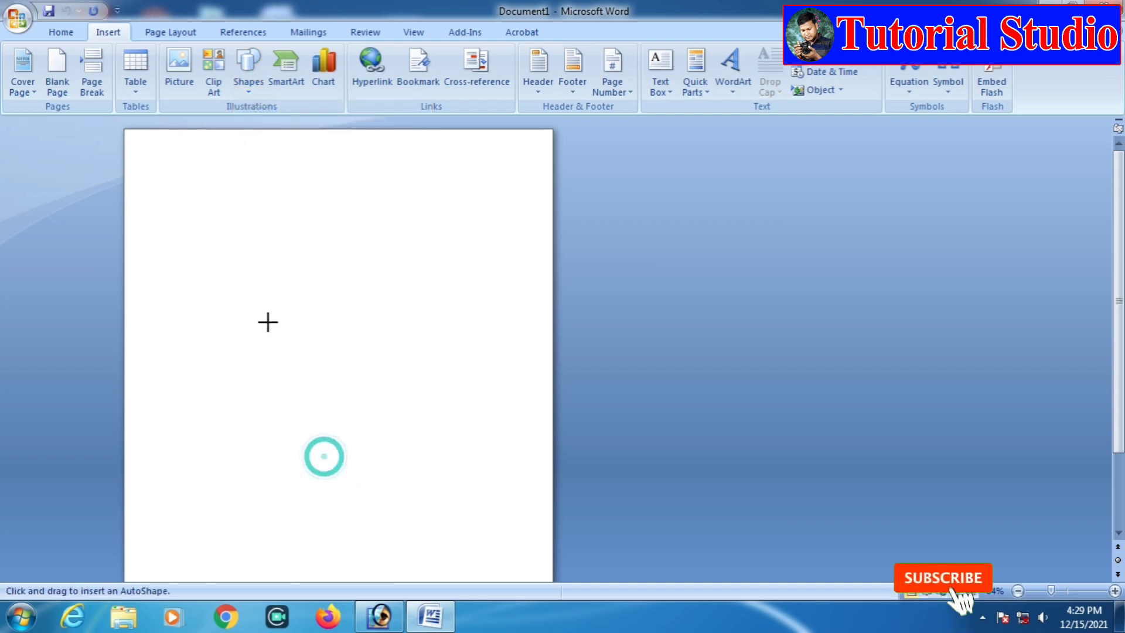
mouse_move(209, 260)
left_mouse_down()
mouse_move(276, 331)
mouse_move(365, 379)
left_mouse_up()
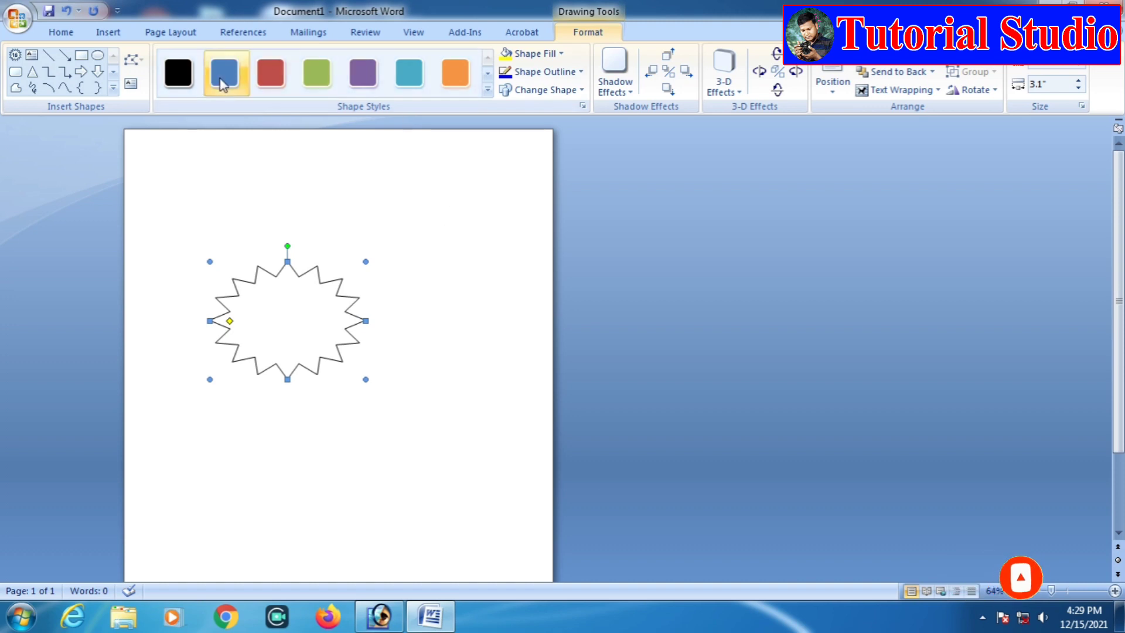
left_click(488, 90)
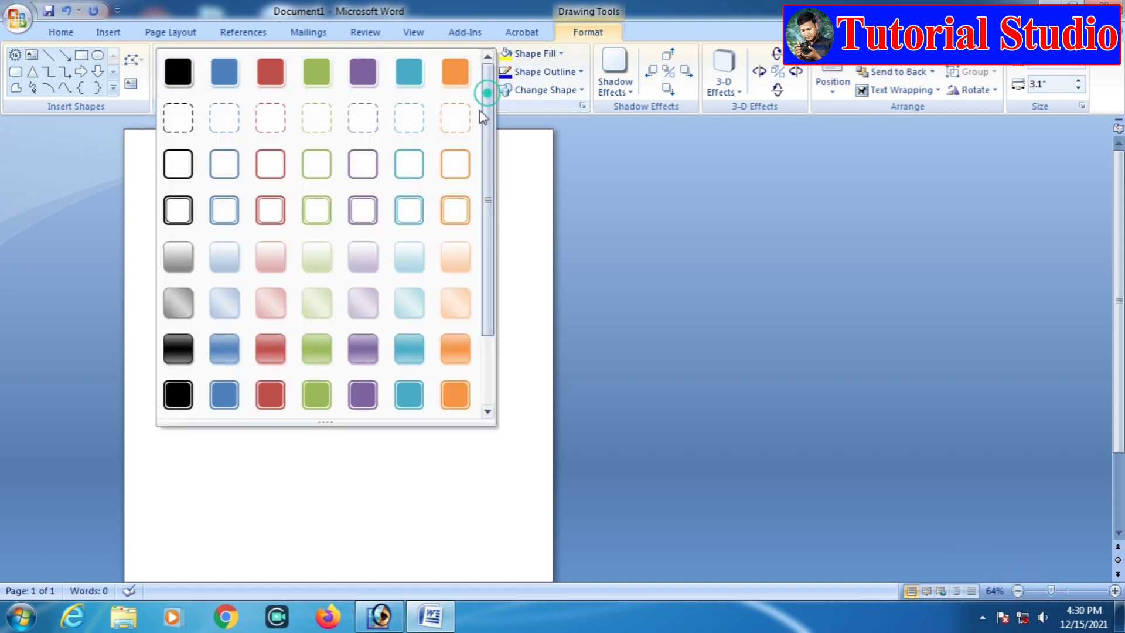
left_click(186, 400)
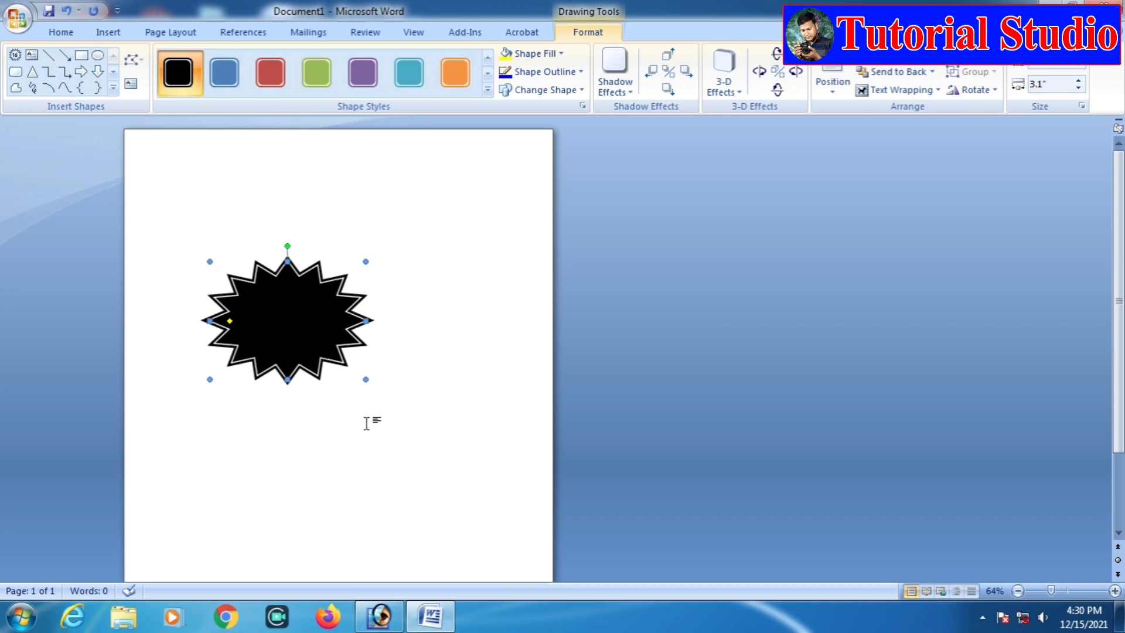
Copy the black star from Word into Untitled-1 in Photoshop, placing it above the start of the heading.
left_click(380, 617)
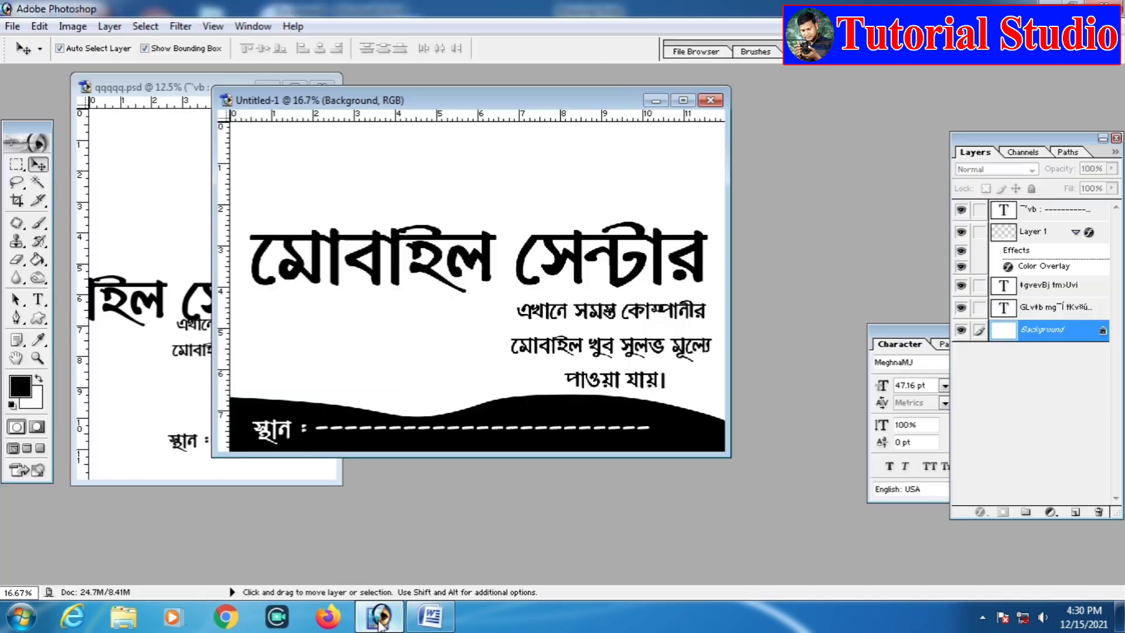
left_click(386, 343)
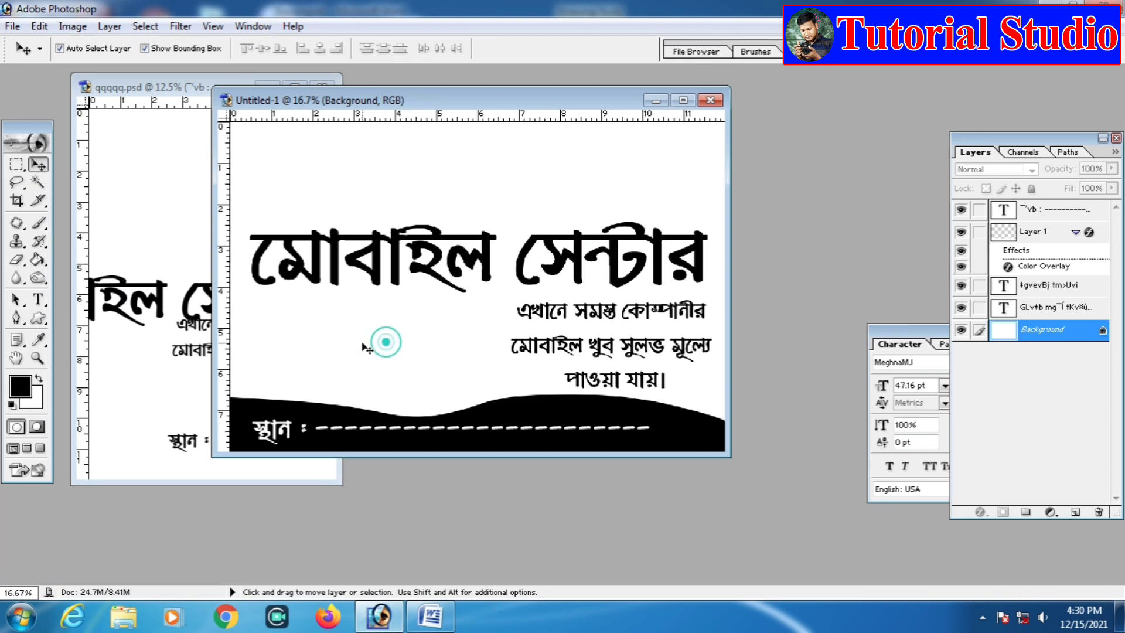
key("ctrl+v")
left_click_drag(457, 305, 301, 203)
left_click_drag(406, 124, 418, 158)
key("Return")
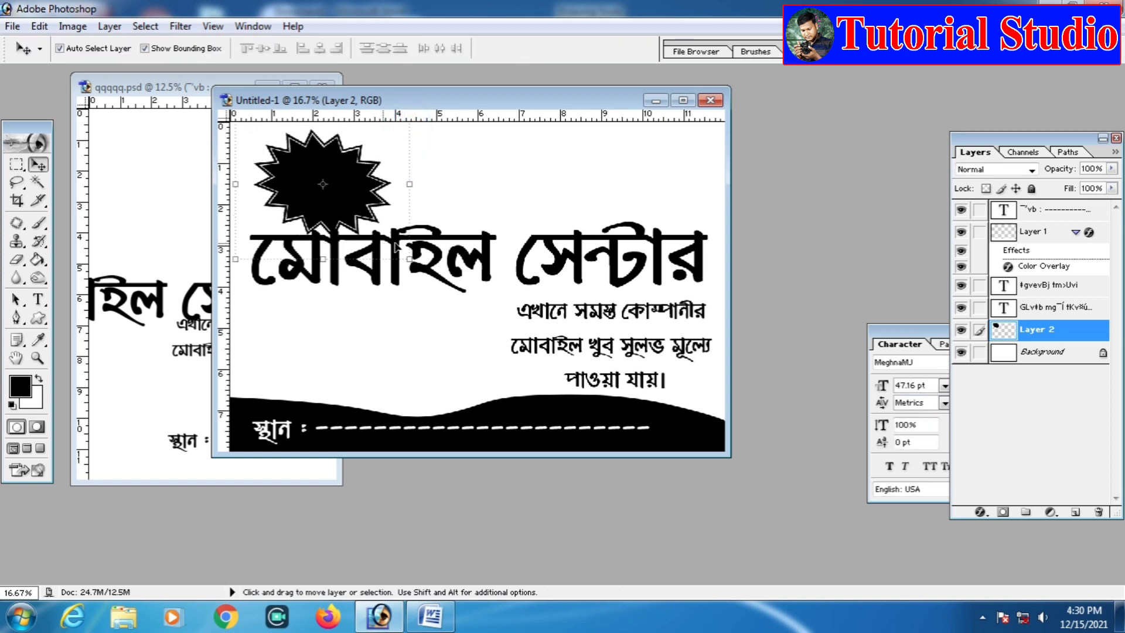
Scale down the black star and fit it into the banner's upper-left corner above the heading.
left_click_drag(410, 259, 397, 248)
key("Return")
mouse_move(304, 188)
left_mouse_down()
mouse_move(287, 173)
mouse_move(289, 191)
left_mouse_up()
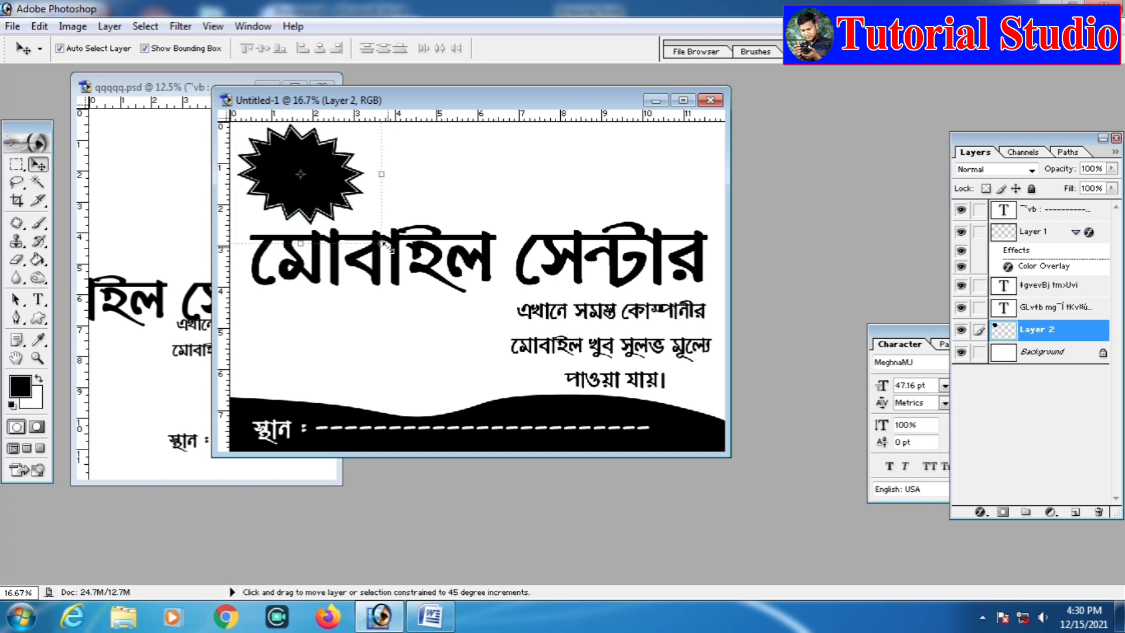
key("ctrl+t")
left_click_drag(387, 248, 391, 252)
key("Return")
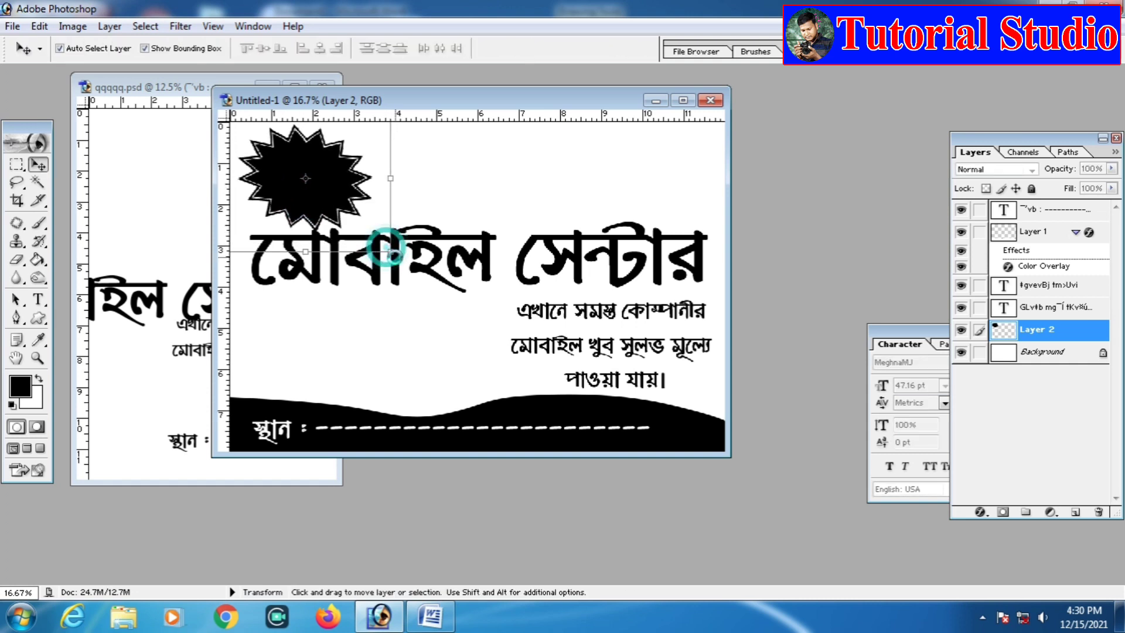
mouse_move(352, 186)
left_mouse_down()
mouse_move(364, 183)
mouse_move(335, 175)
left_mouse_up()
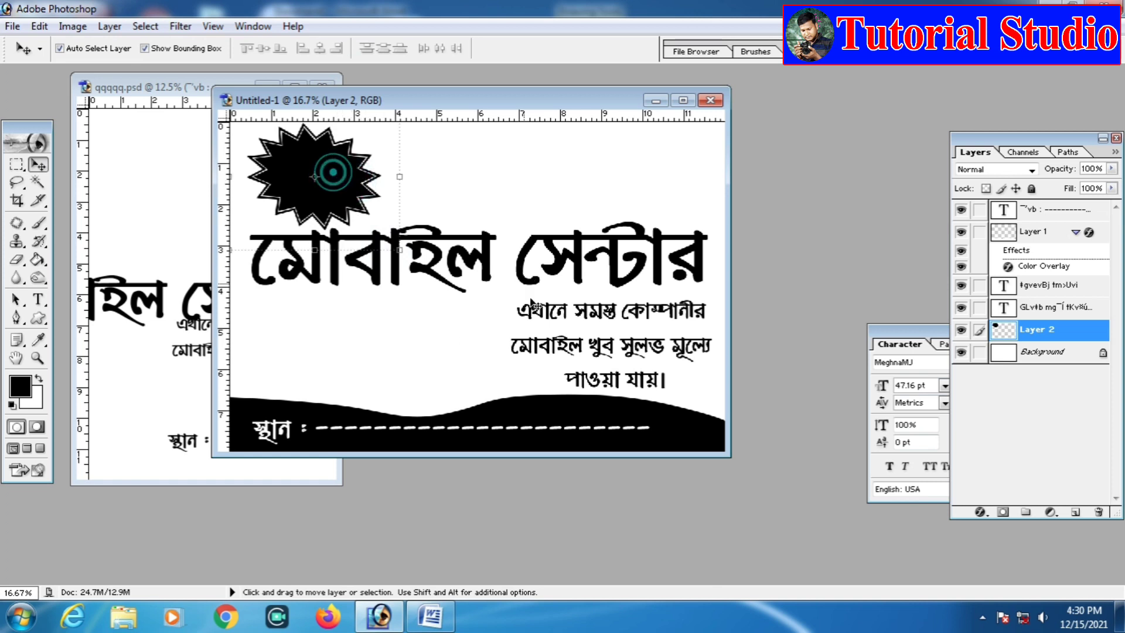
Set the text color to white and add the text "১০ %" inside the black star.
left_click(284, 437)
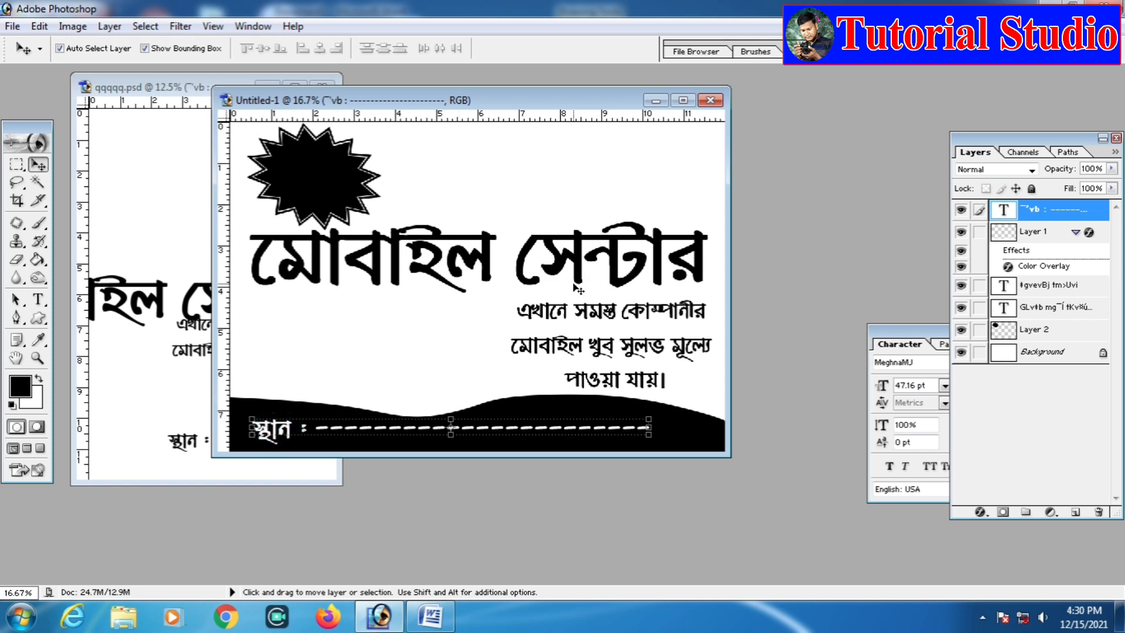
left_click(300, 174)
left_click(49, 295)
left_click(505, 49)
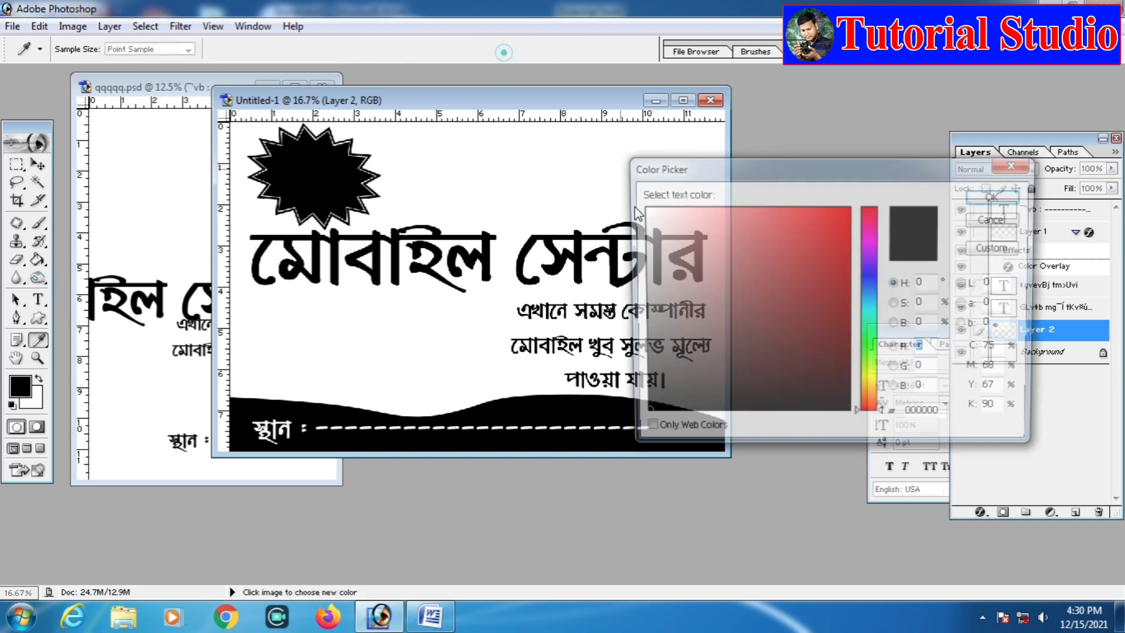
left_click(769, 275)
left_click(995, 196)
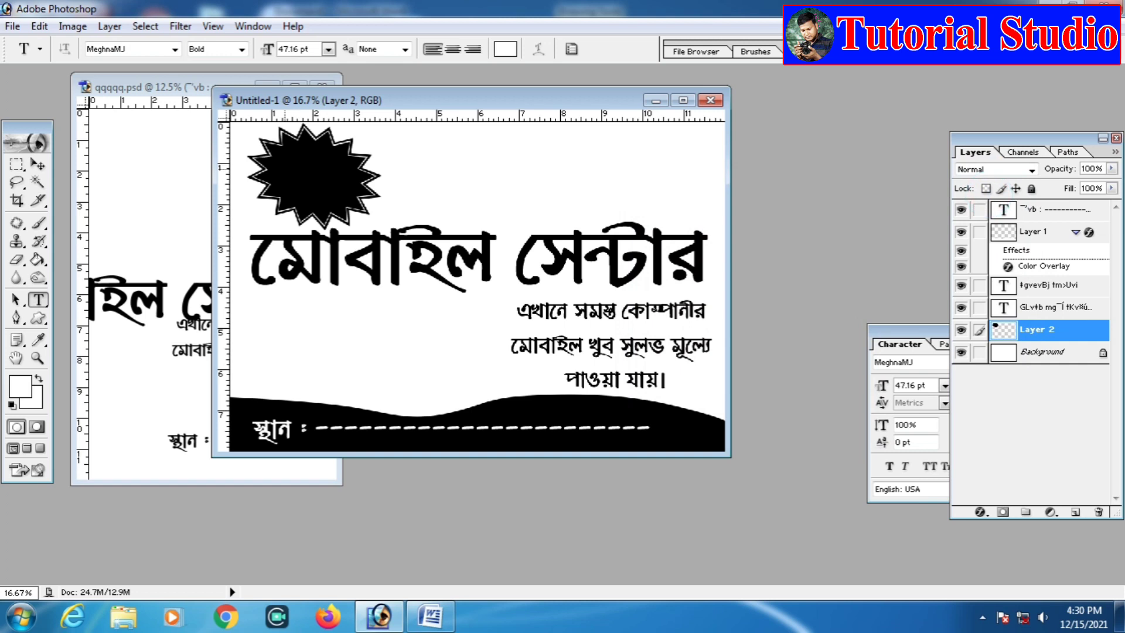
left_click(285, 169)
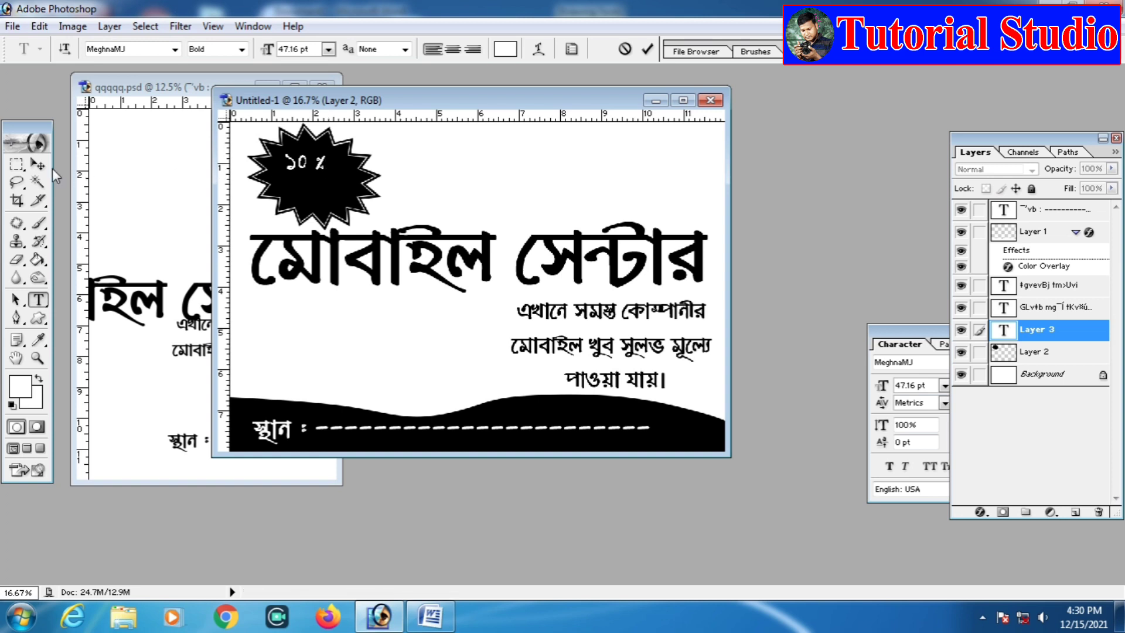
left_click(38, 166)
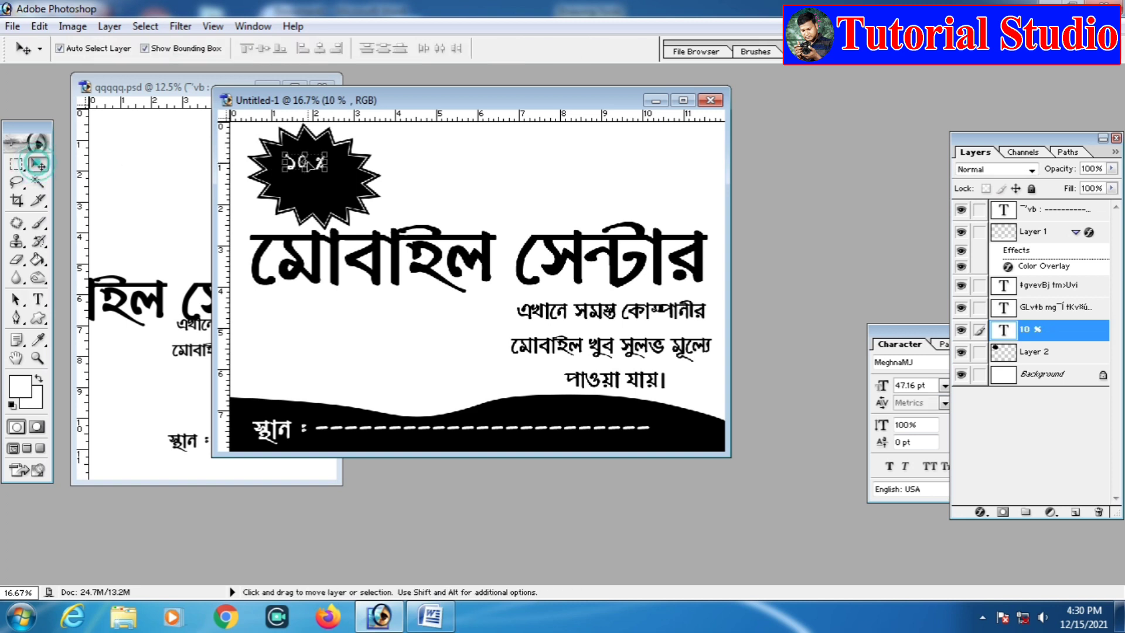
Duplicate the "১০ %" text just below itself in the star and change the copy to "ছাড়".
left_click_drag(305, 162, 307, 187)
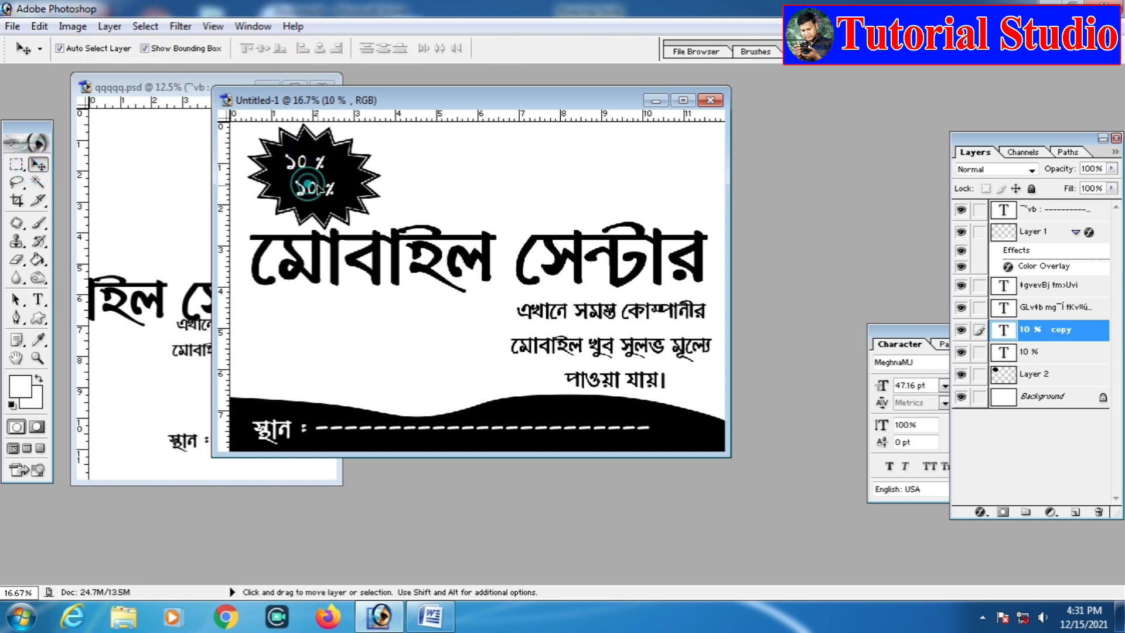
left_click(39, 300)
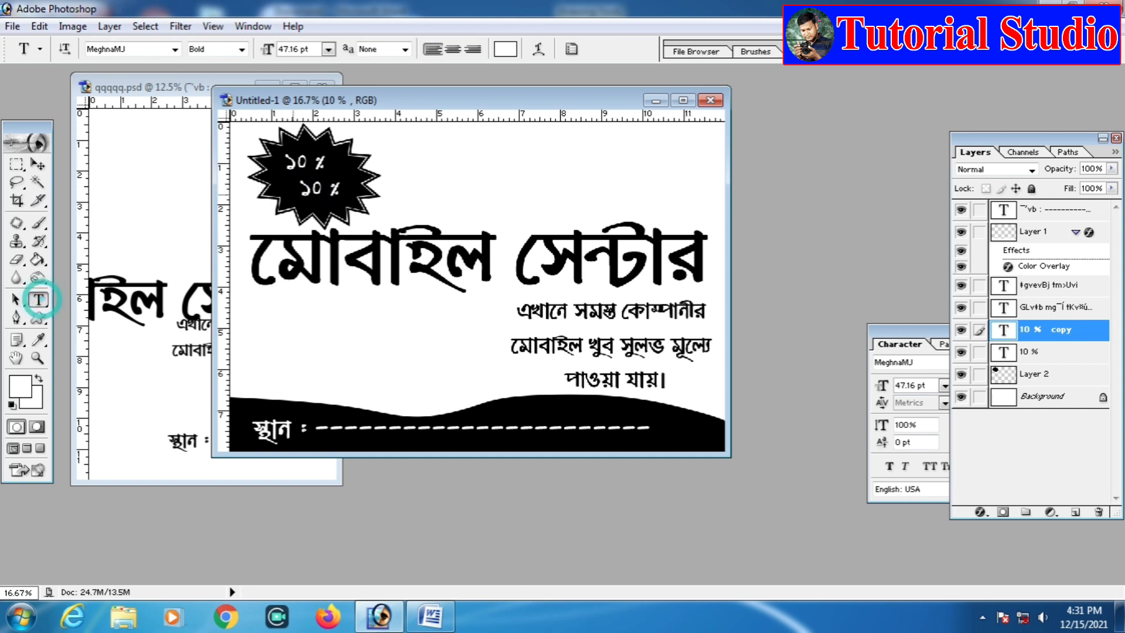
left_click_drag(303, 190, 347, 191)
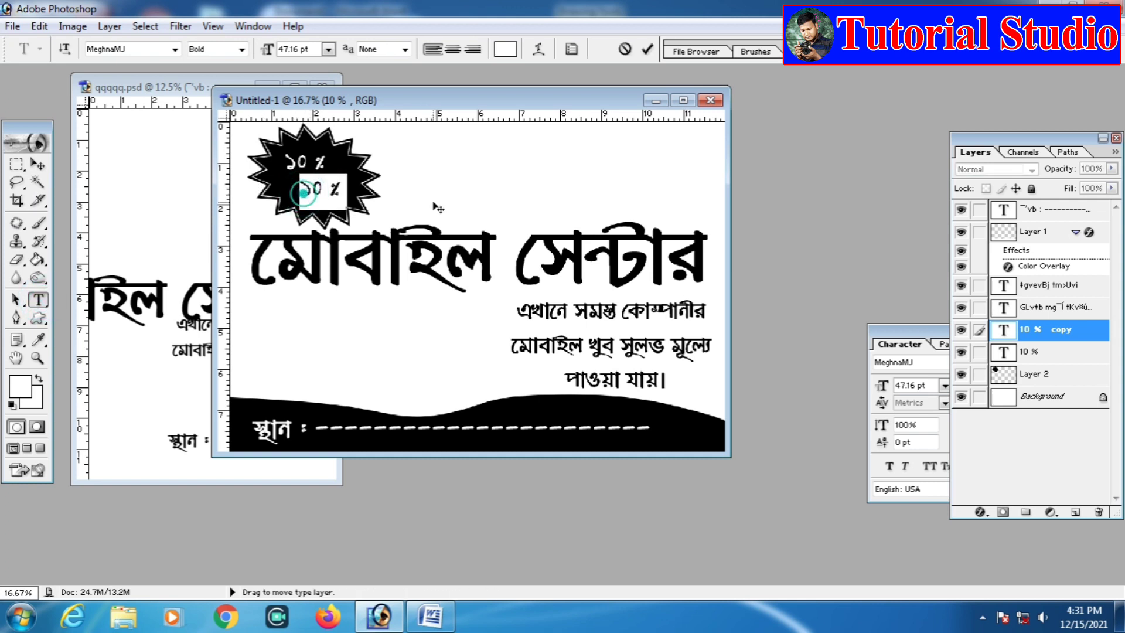
type("ছাড়")
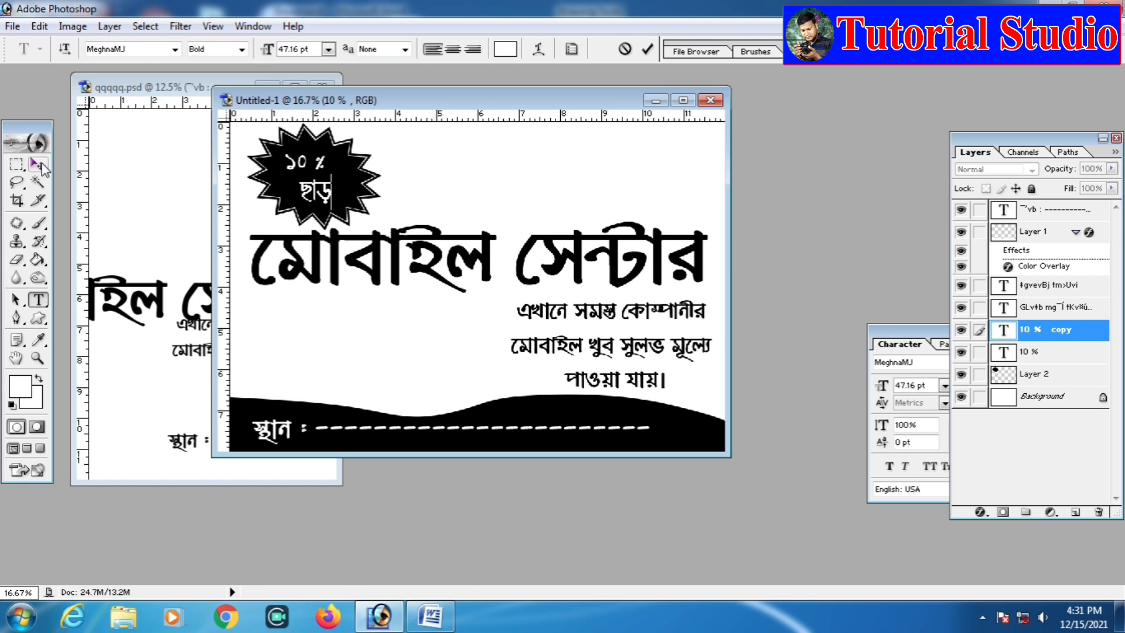
left_click(37, 165)
Enlarge the "১০ %" text slightly inside the star with Free Transform.
left_click(447, 186, "ctrl")
left_click(324, 164, "ctrl")
key("ctrl+t")
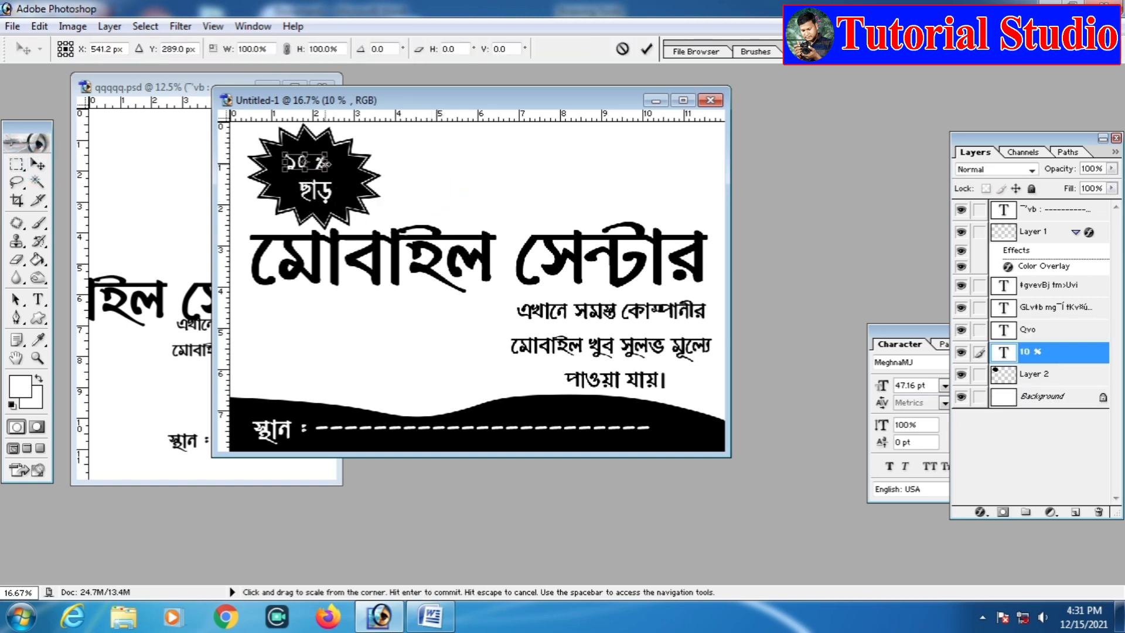
double_click(331, 166)
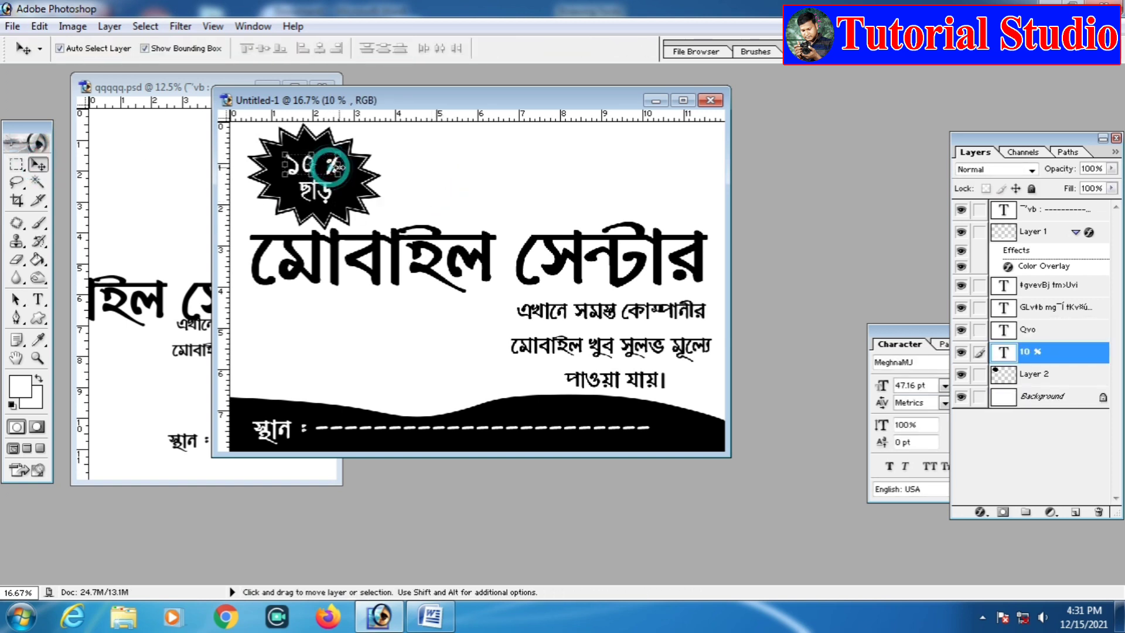
left_click(450, 181)
left_click(566, 240)
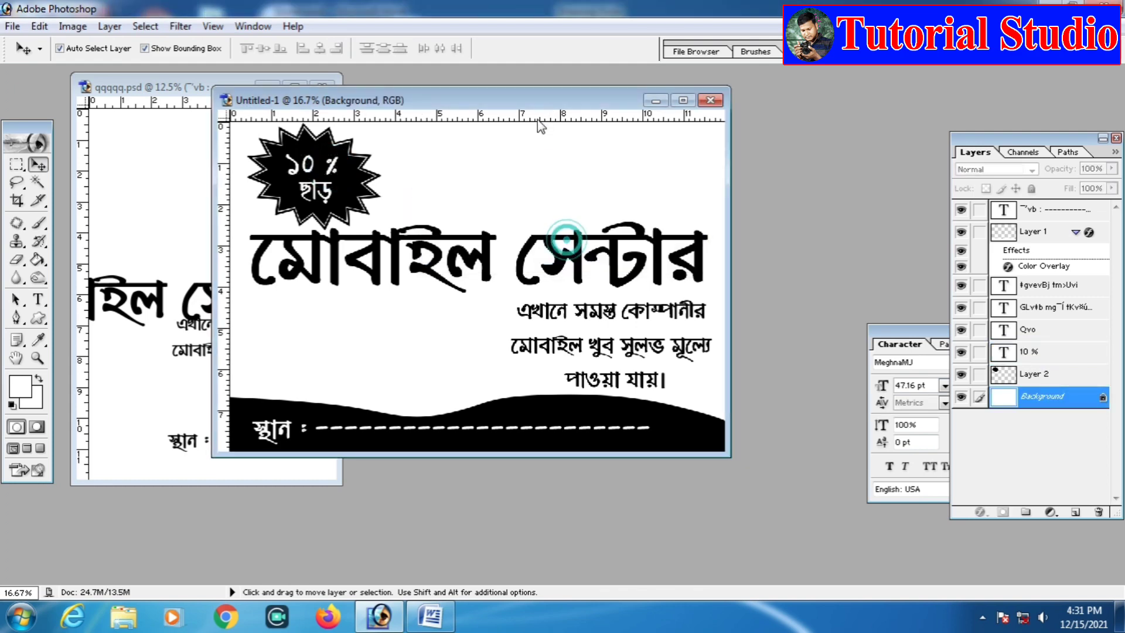
Minimize qqqqq.psd and open the icon file wwwwwwwwww.psd from the desktop.
left_click(122, 215)
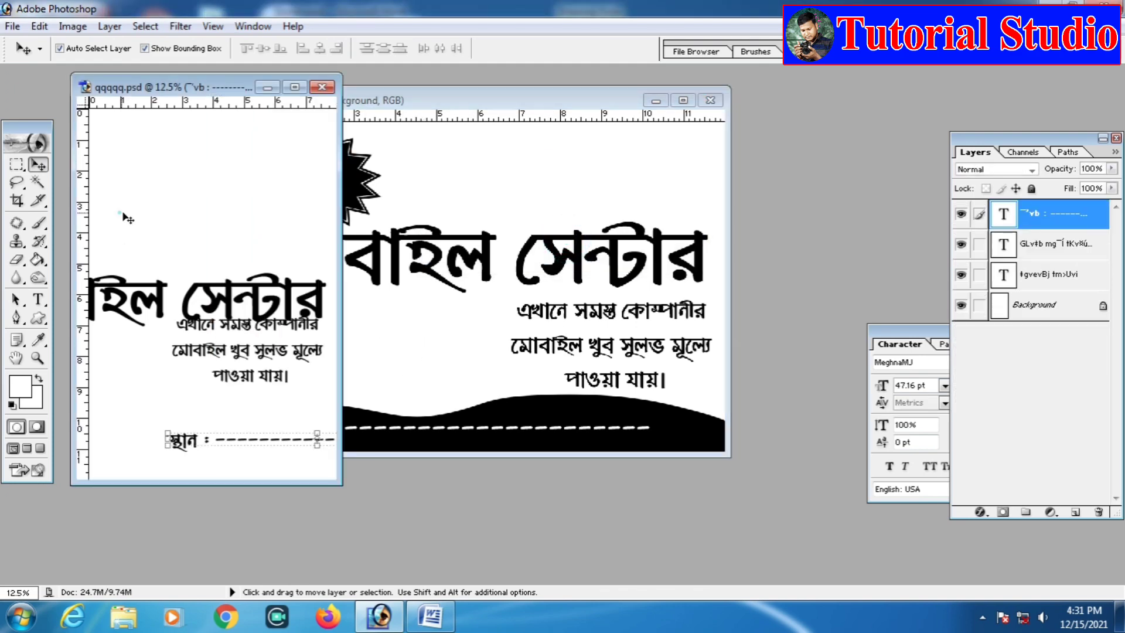
left_click(266, 87)
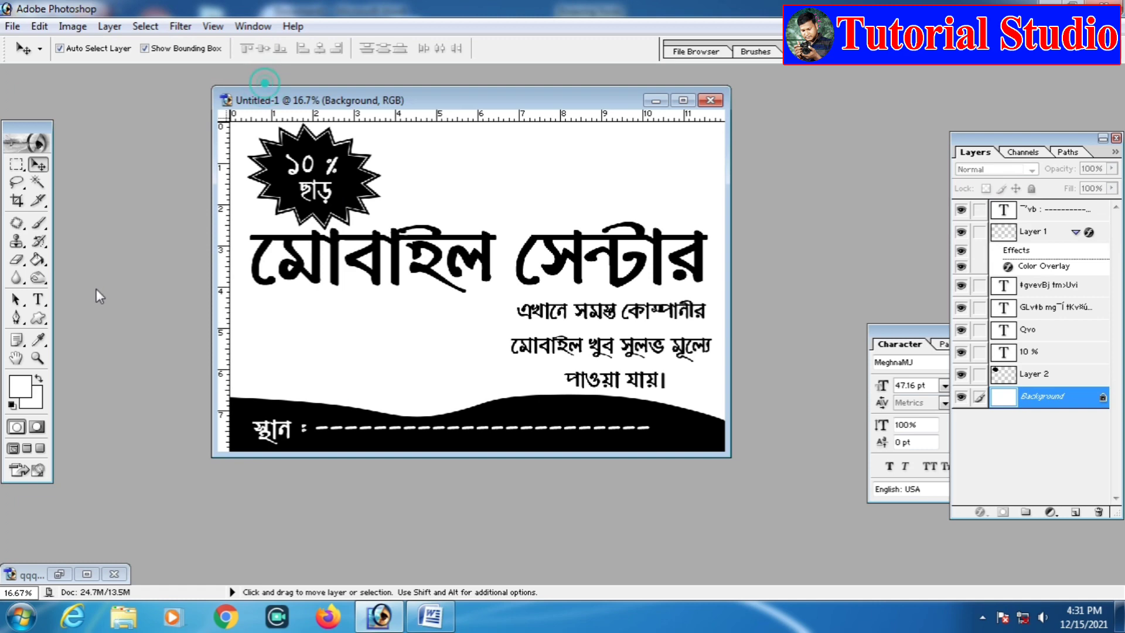
double_click(108, 307)
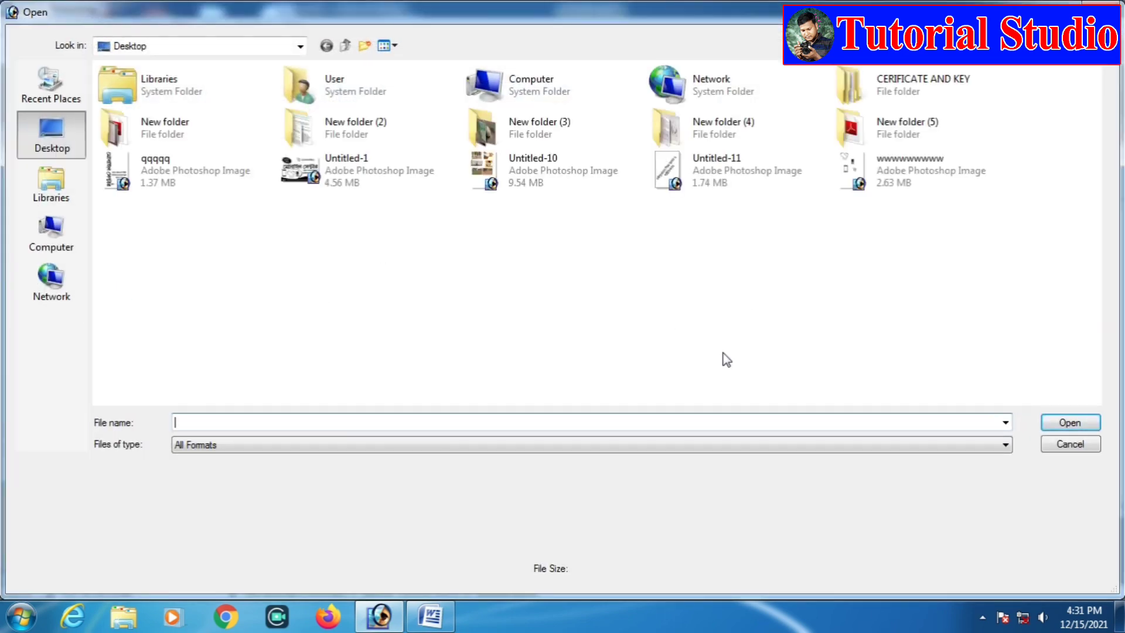
double_click(912, 170)
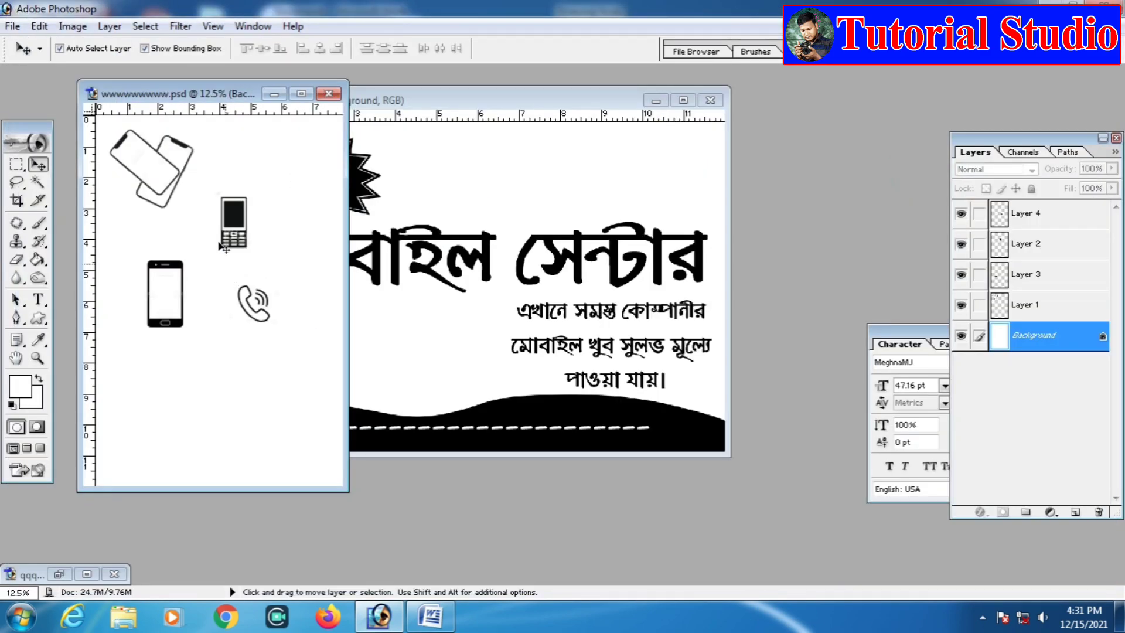
Copy the ringing handset icon from wwwwwwwwww.psd into the banner, placing it above the heading, beside the discount star.
left_click_drag(266, 94, 233, 95)
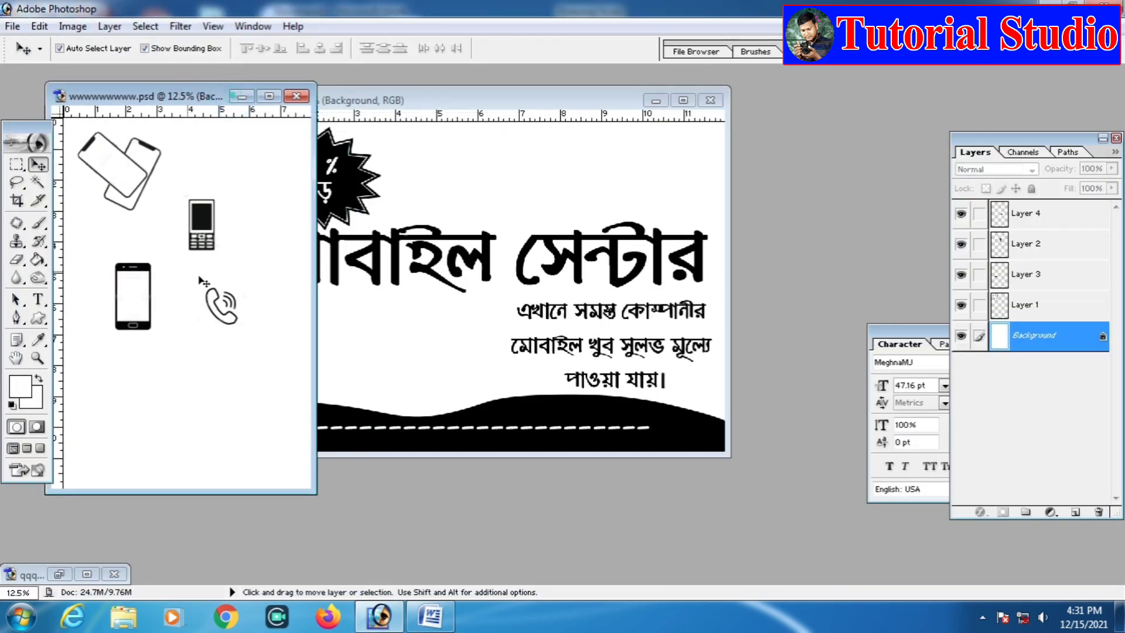
left_click(221, 301)
left_click_drag(221, 301, 296, 289)
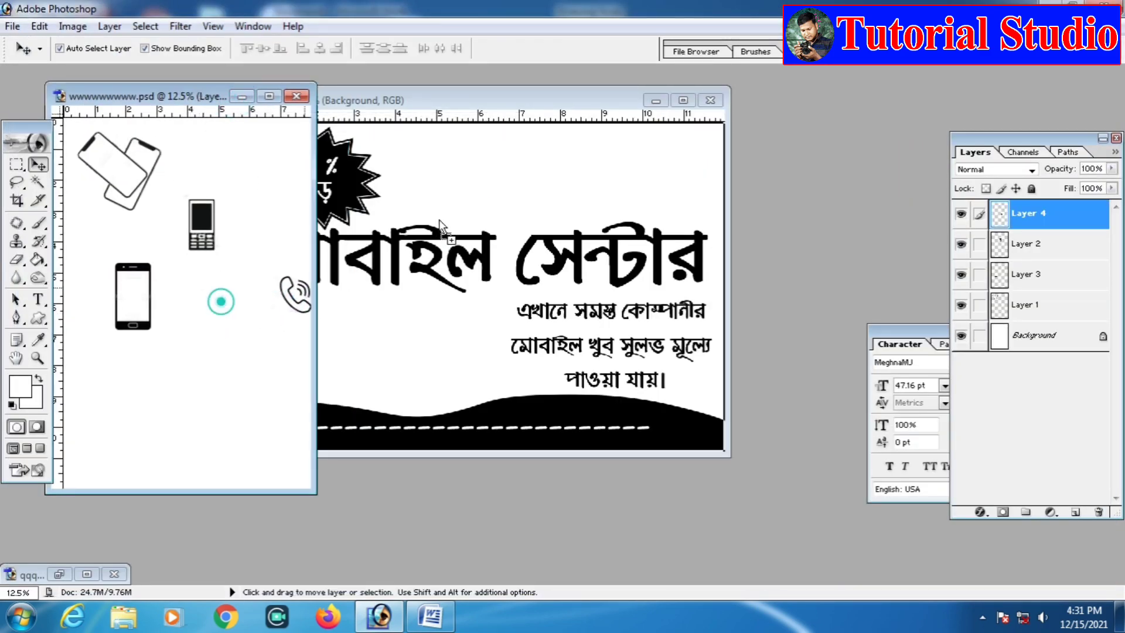
left_click_drag(466, 174, 467, 173)
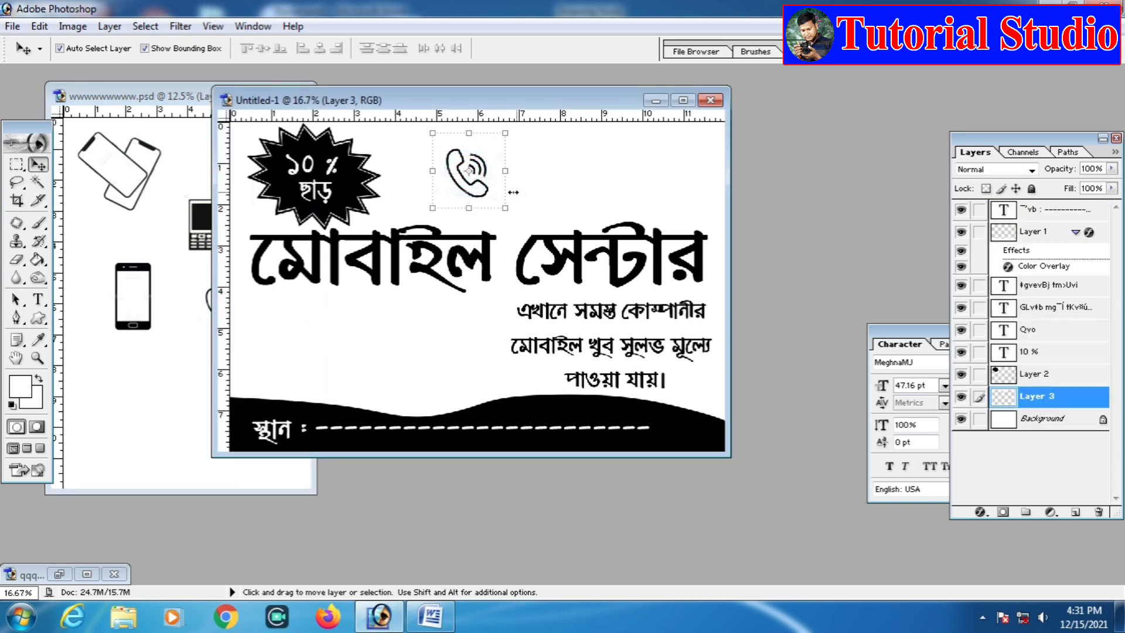
Set the text color to black and add the contact phone number in Bengali digits beside the handset icon.
left_click(35, 300)
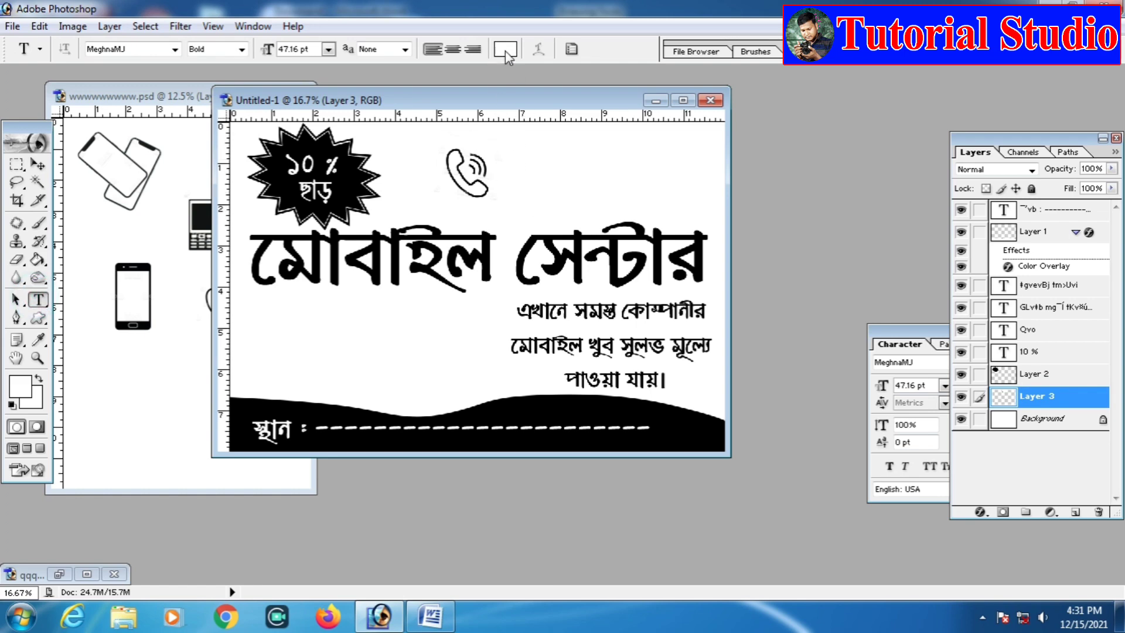
left_click(505, 51)
left_click_drag(814, 324, 850, 415)
left_click(992, 196)
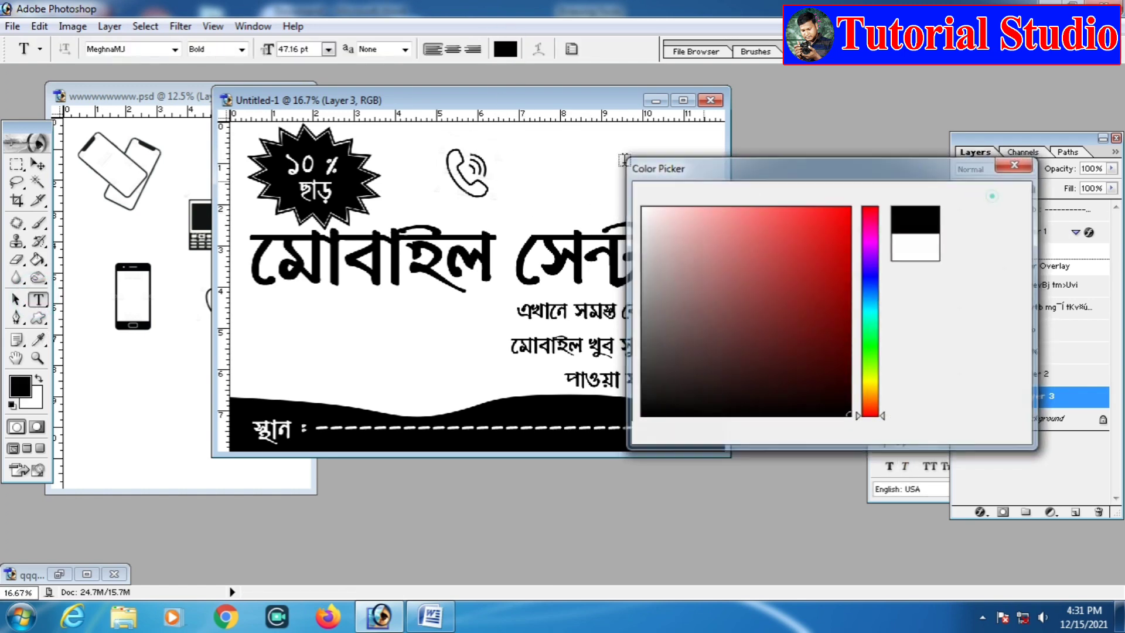
left_click(510, 171)
type("12345")
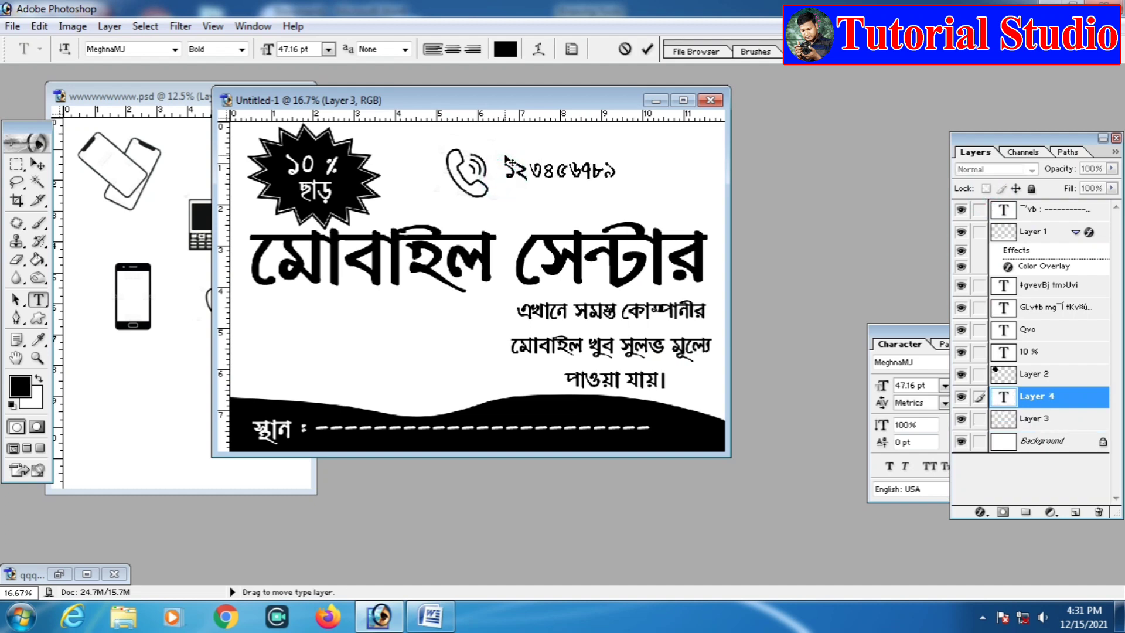
Enlarge the phone number text so it fills the space beside the handset icon, and align it with the icon.
left_click(38, 164)
mouse_move(615, 183)
left_mouse_down()
mouse_move(683, 175)
mouse_move(617, 171)
left_mouse_up()
key("Return")
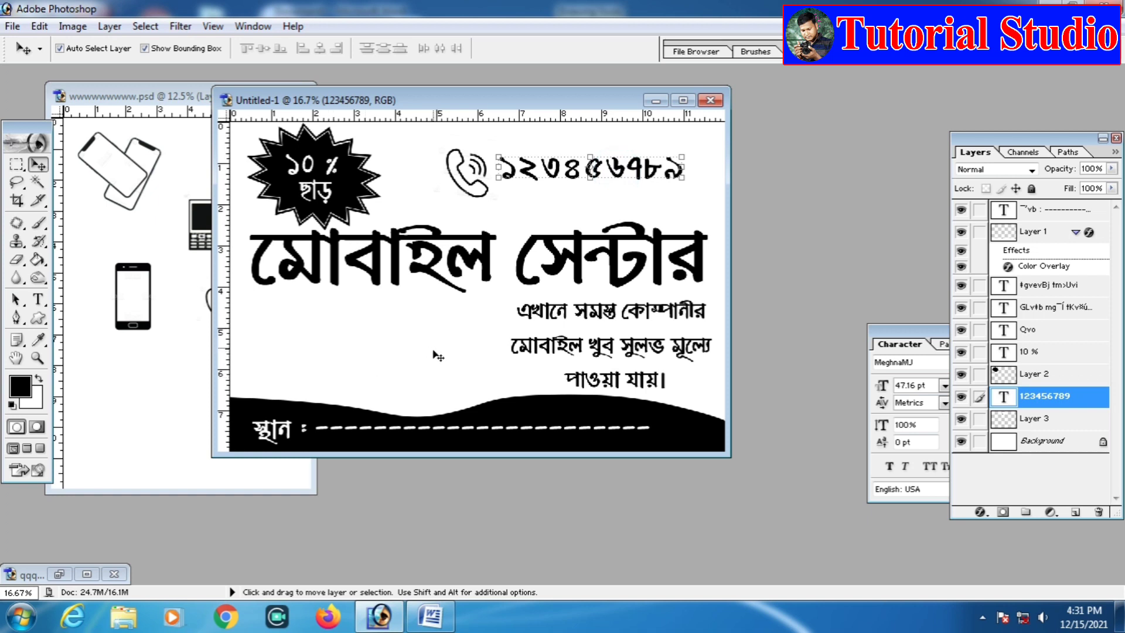
Copy the keypad phone and the overlapping pair of phones into the banner below the heading, scaling the pair down slightly.
left_click(174, 269)
left_click_drag(196, 221, 459, 367)
left_click_drag(138, 164, 397, 334)
left_click_drag(323, 297, 331, 306)
double_click(350, 340)
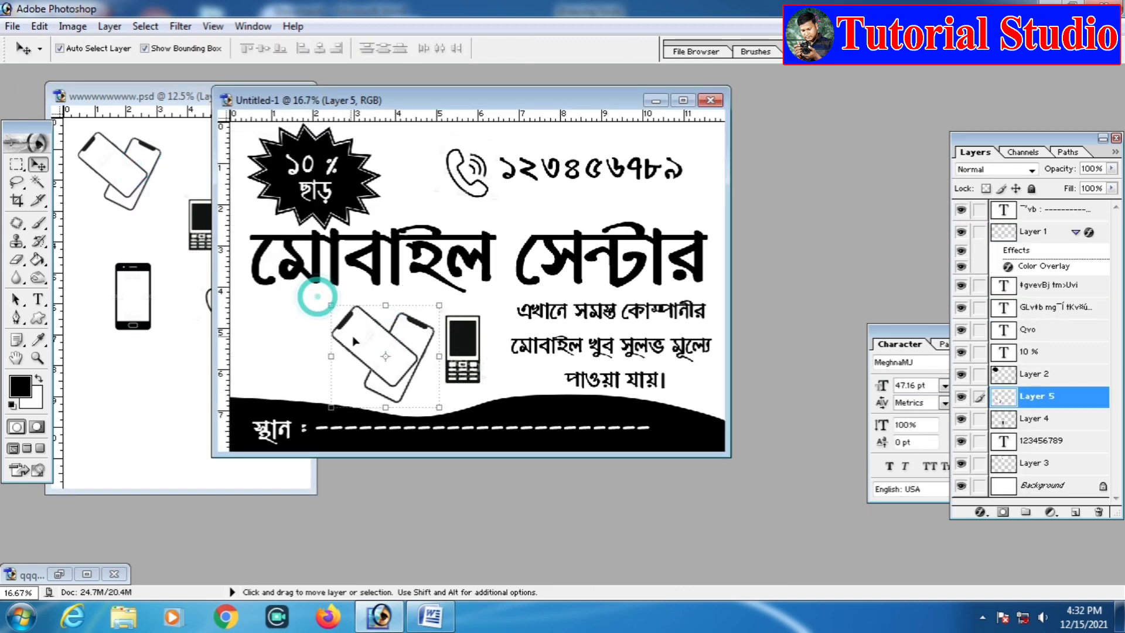
Copy the black smartphone icon into the banner beside the pair of phones and scale it down to fit.
left_click(130, 309)
left_click_drag(130, 309, 295, 363)
left_click_drag(325, 298, 298, 328)
key("Return")
left_click(386, 296)
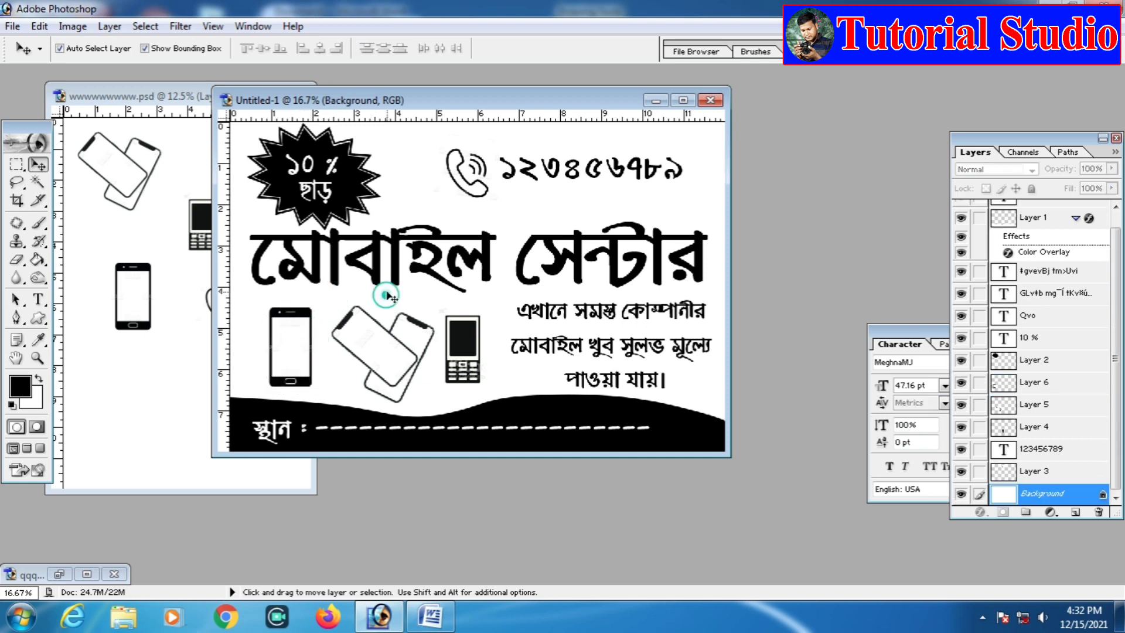
Draw a closed Pen path with a rounded corner around the three phone images, extending past the banner's lower edge.
left_click(17, 318)
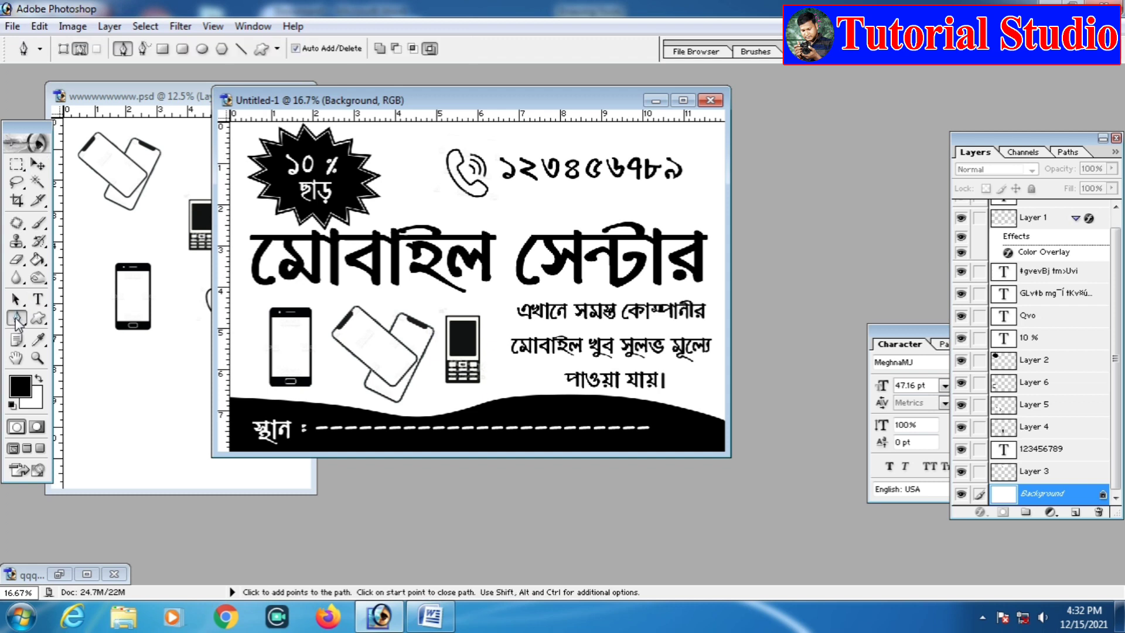
left_click(231, 293)
left_click(230, 293)
left_click(467, 299)
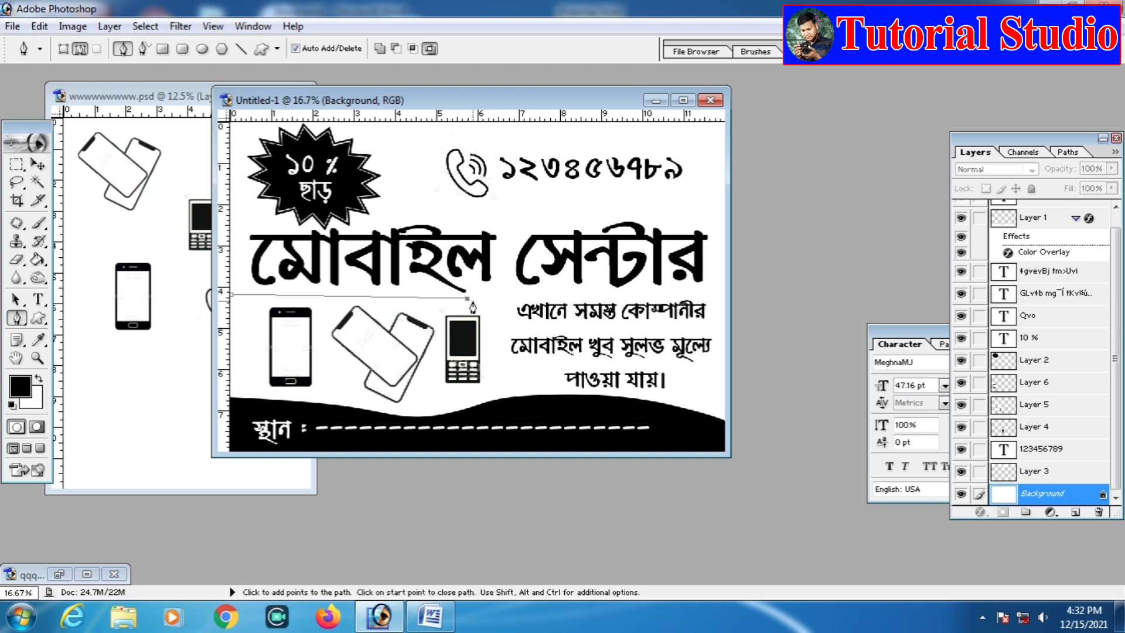
left_click_drag(486, 306, 493, 317)
left_click_drag(502, 458, 502, 466)
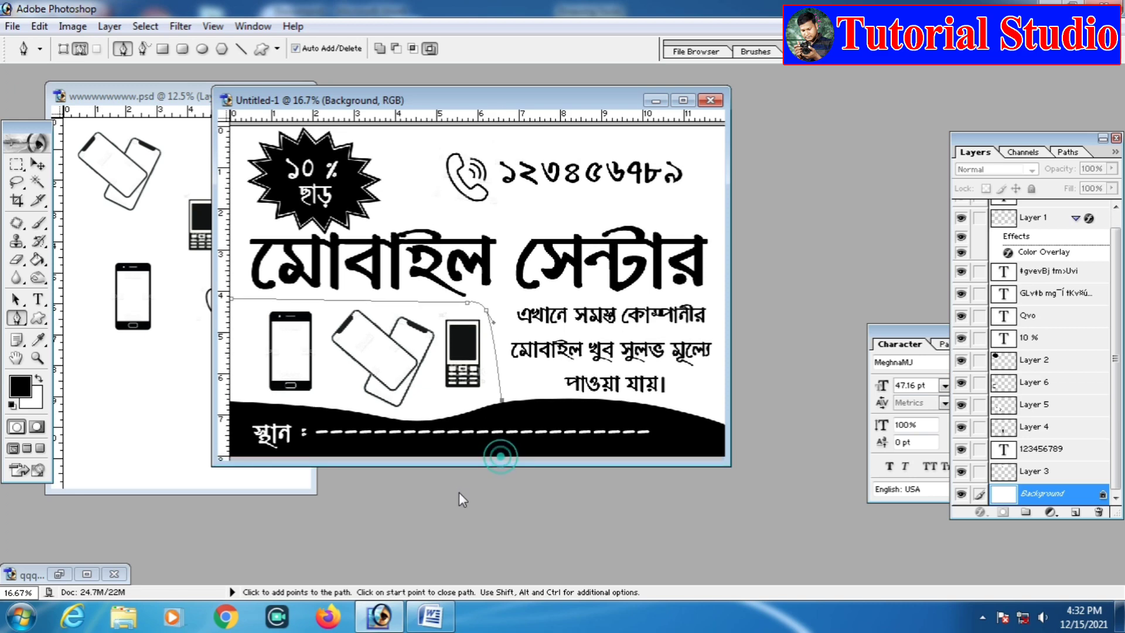
left_click(682, 101)
left_click(603, 482)
left_click_drag(521, 509, 475, 514)
left_click_drag(305, 486, 284, 470)
left_click_drag(255, 396, 267, 378)
left_click(321, 339)
Convert the path around the phones to a new selection and copy that Background area to a new layer.
right_click(418, 397)
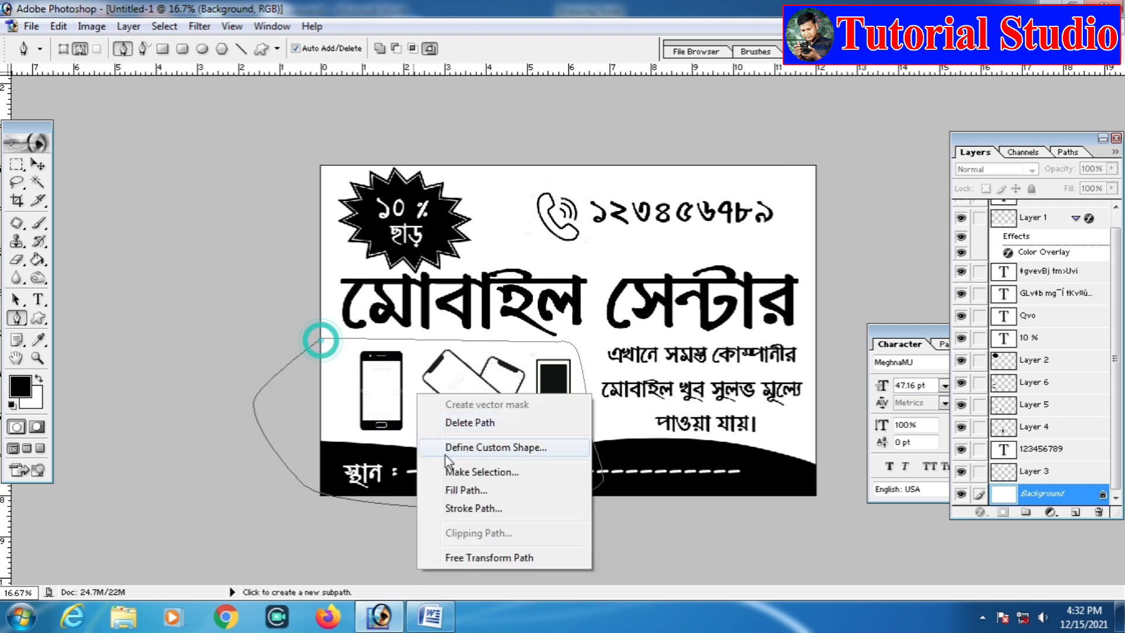
left_click(464, 473)
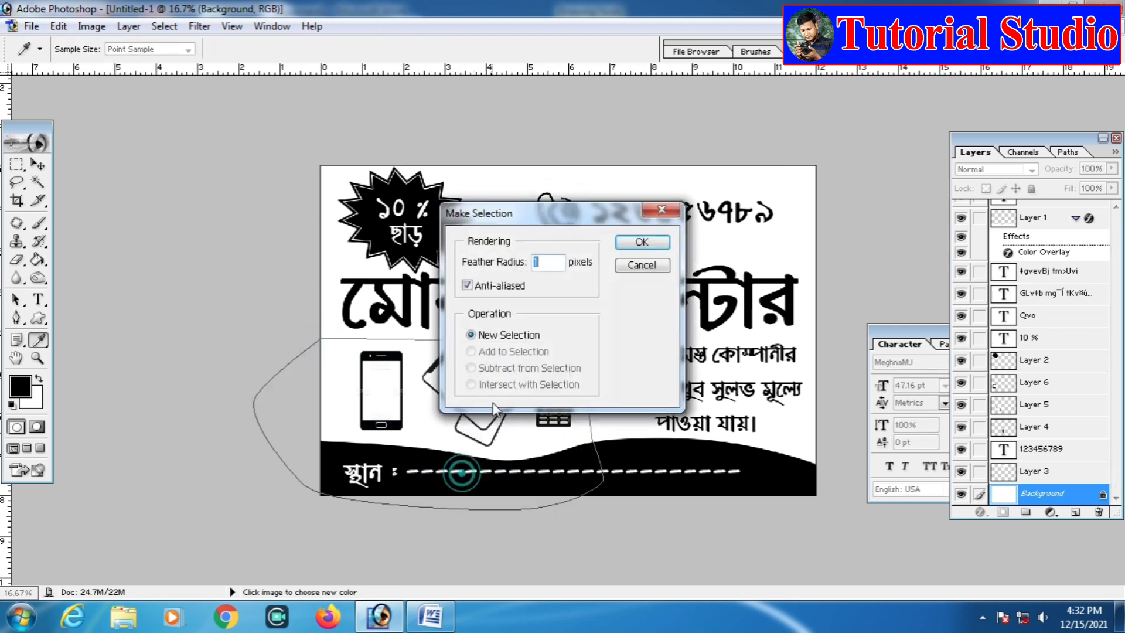
left_click(654, 240)
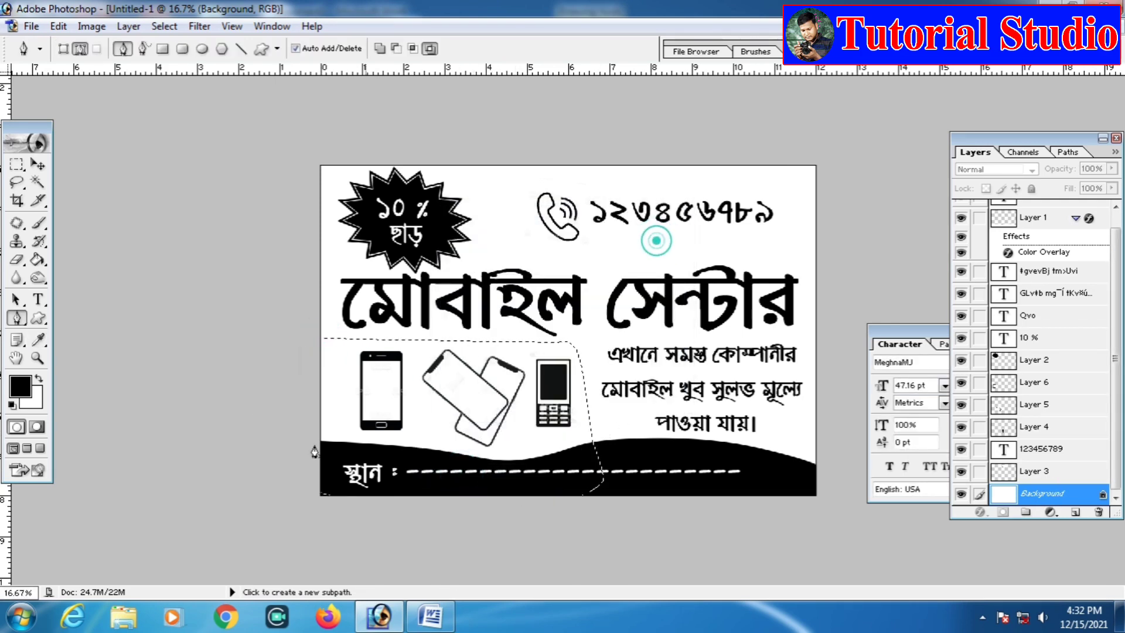
key("ctrl+j")
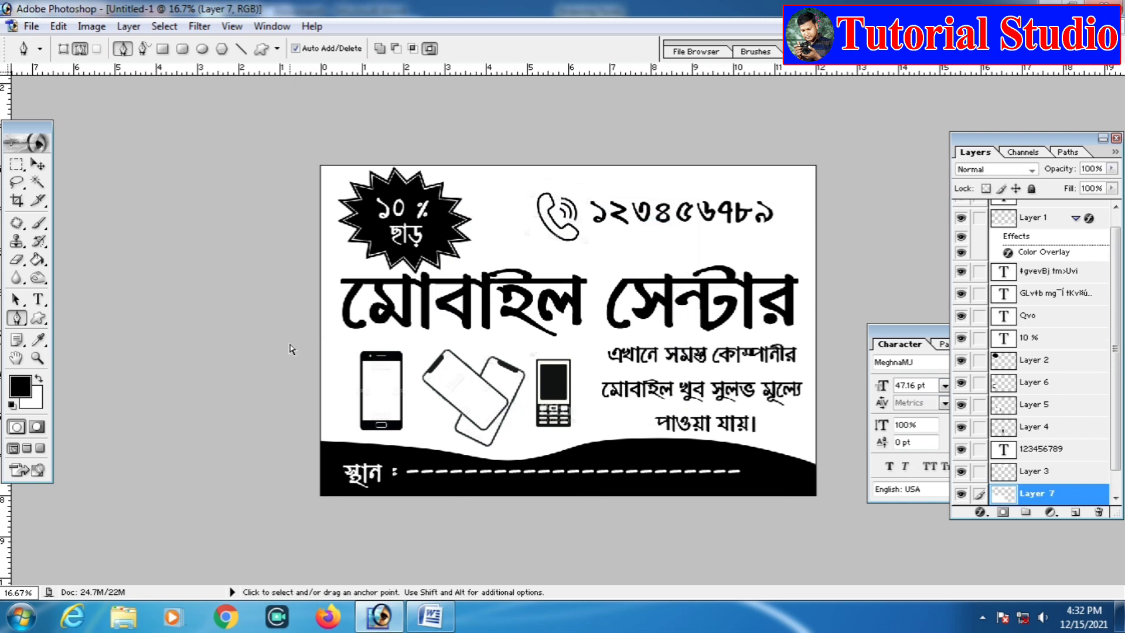
left_click(35, 163)
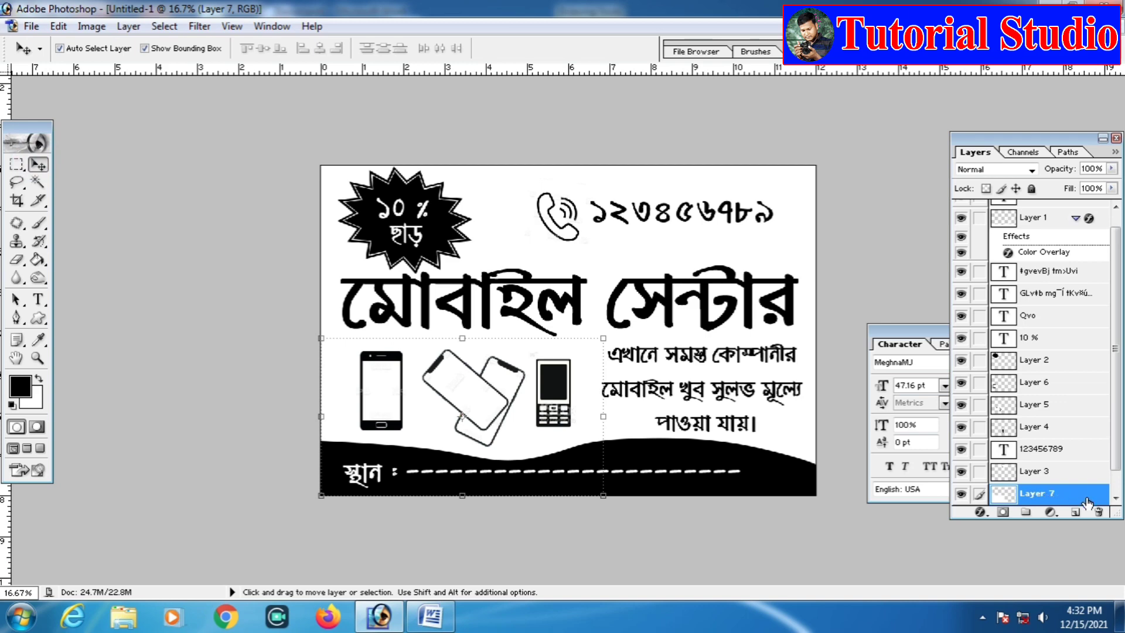
Add a black Stroke layer style to the copied panel behind the phones and thicken the stroke slightly.
scroll(1096, 472, "down", 1)
double_click(1096, 472)
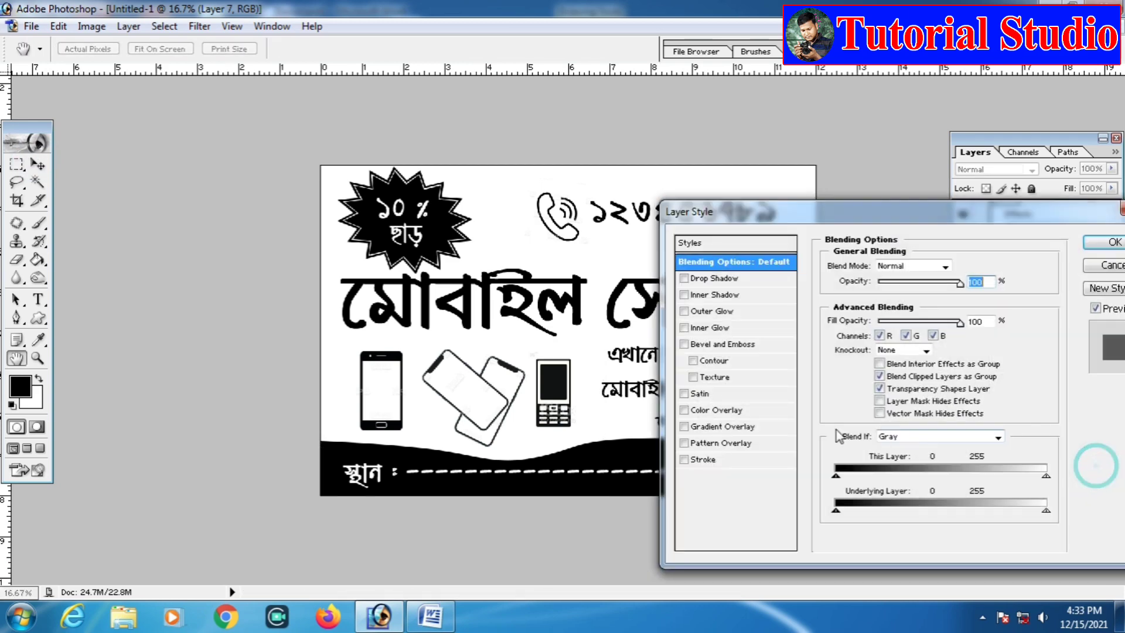
left_click(759, 465)
left_click(862, 362)
left_click(823, 386)
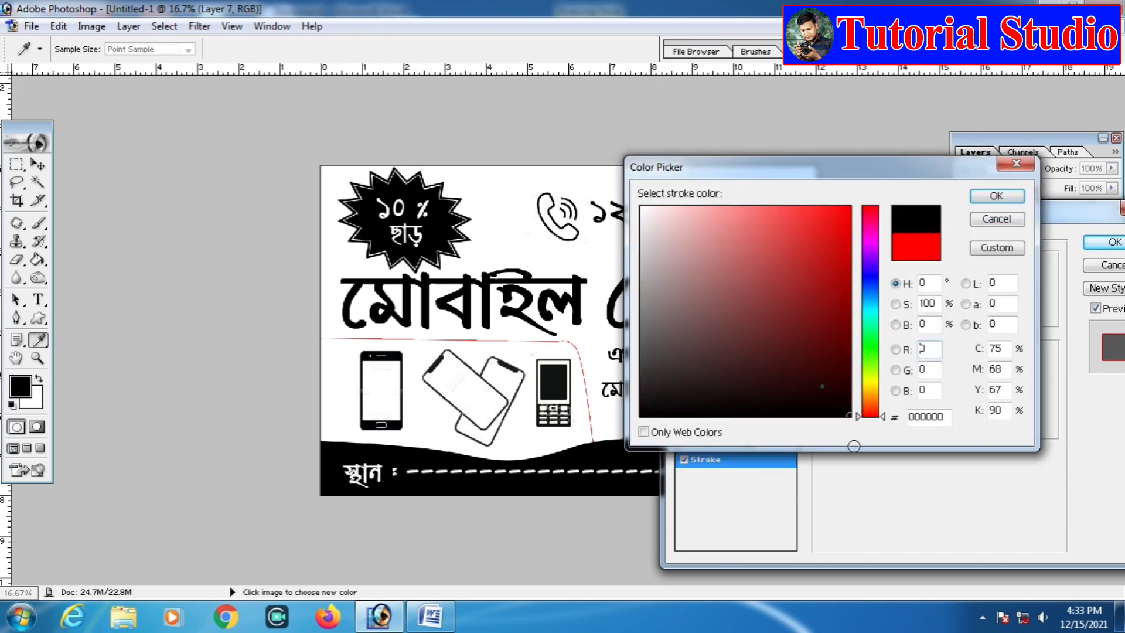
left_click(986, 200)
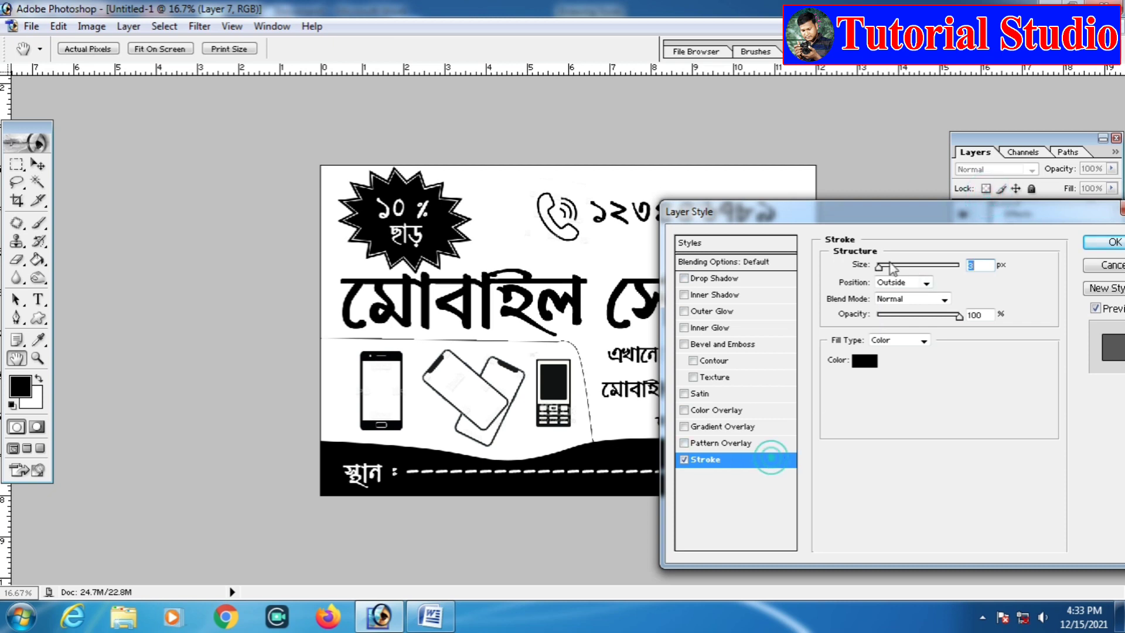
left_click_drag(881, 267, 886, 267)
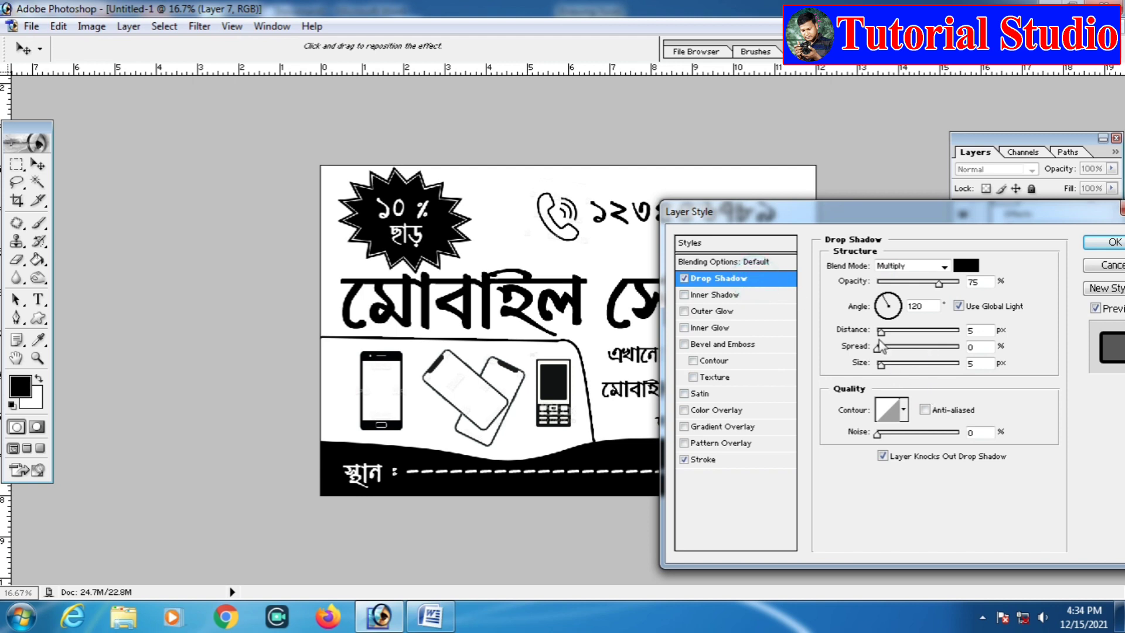
Add a drop shadow to the phone panel with an angle of -174° and a distance larger than the default.
left_click_drag(881, 332, 942, 337)
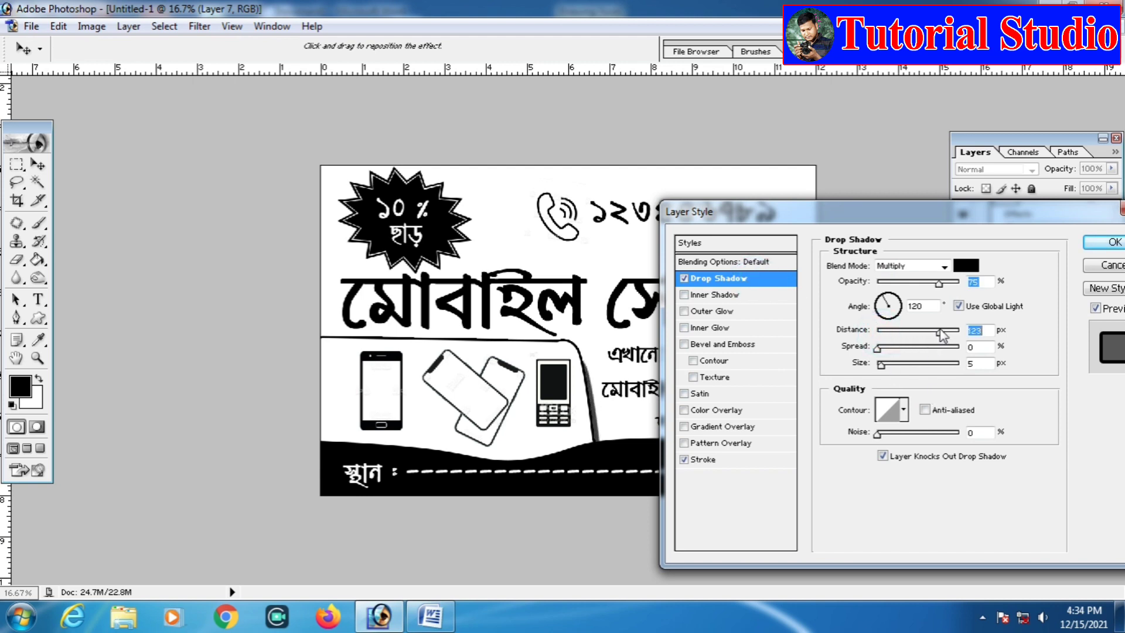
left_click_drag(890, 302, 878, 307)
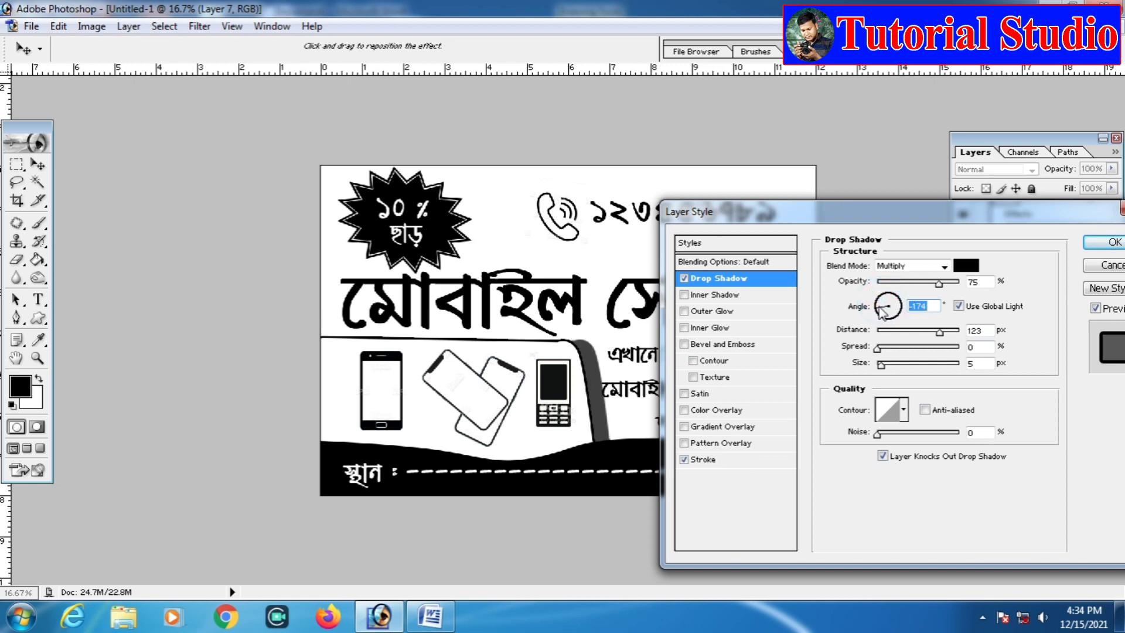
left_click_drag(938, 331, 917, 336)
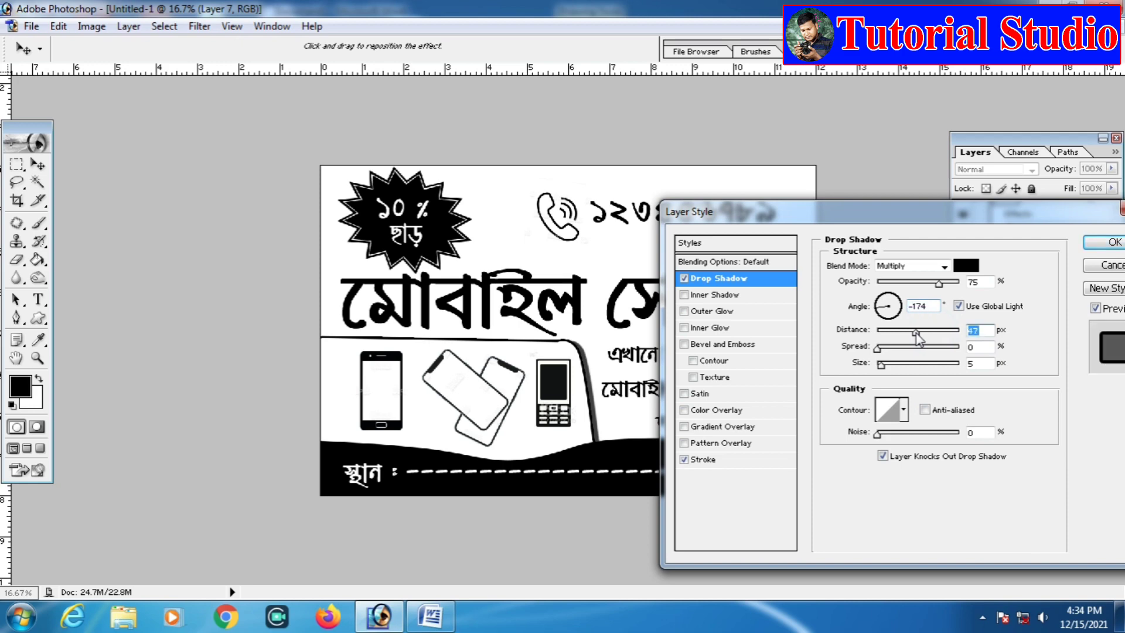
left_click(1101, 241)
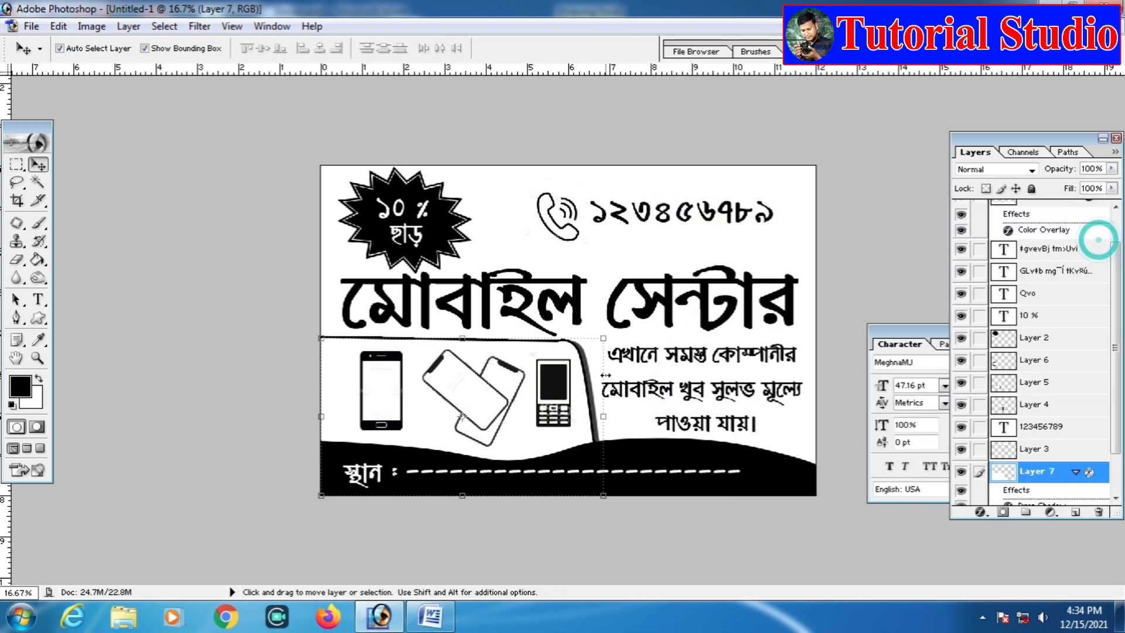
Merge all visible layers of the banner into the Background.
left_click(727, 364)
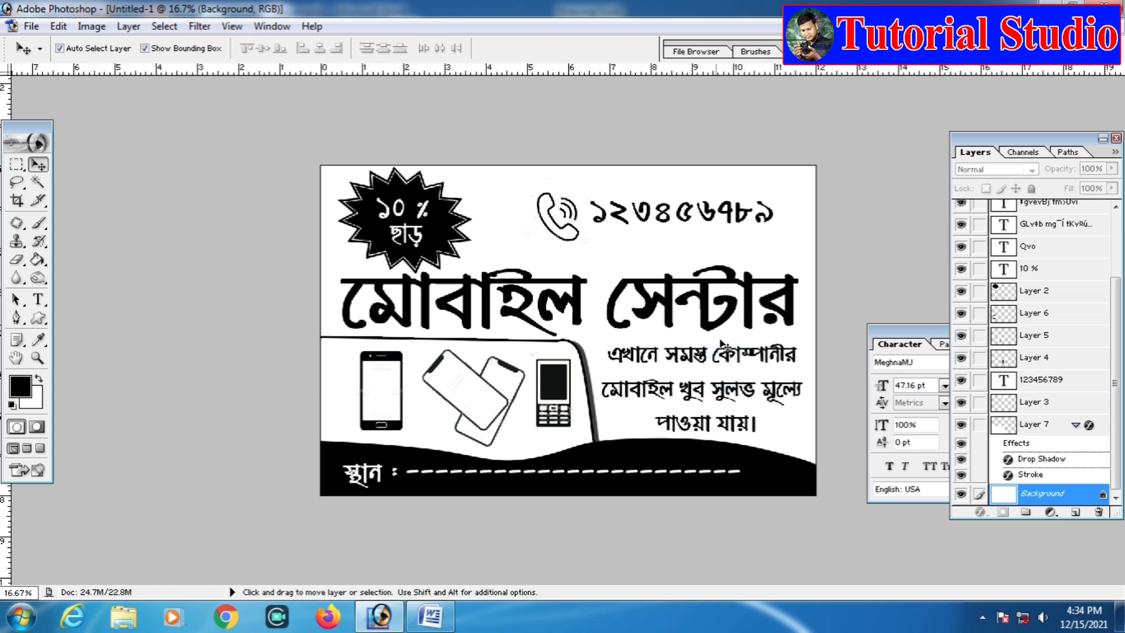
key("shift")
key("ctrl+shift+e")
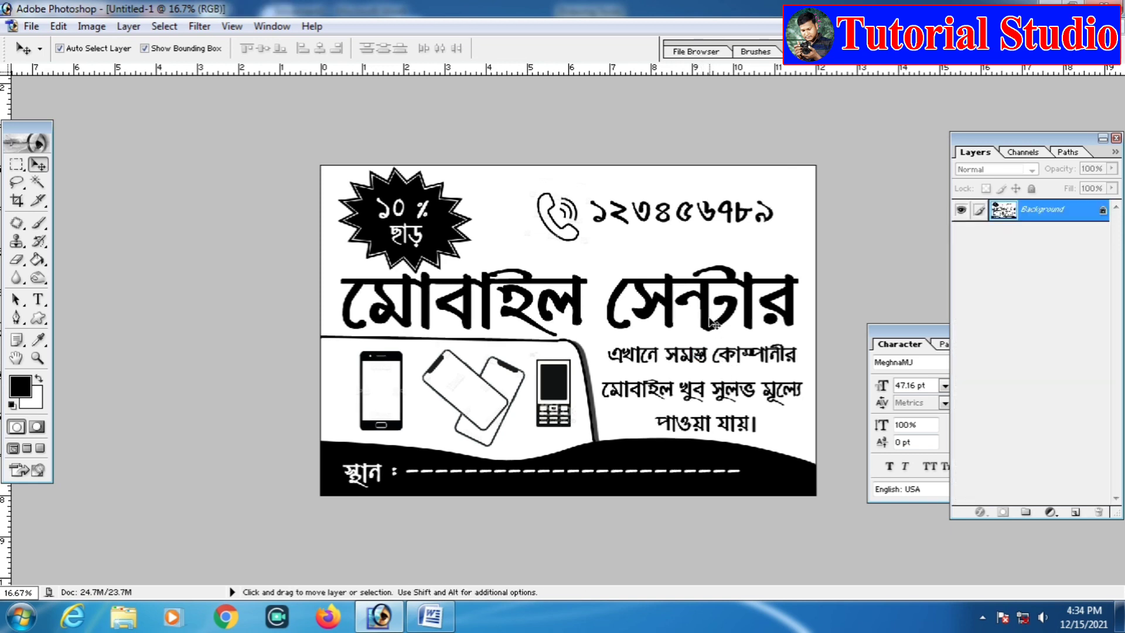
Stroke the whole-canvas selection with a centered 30 px black border and deselect.
left_click(17, 164)
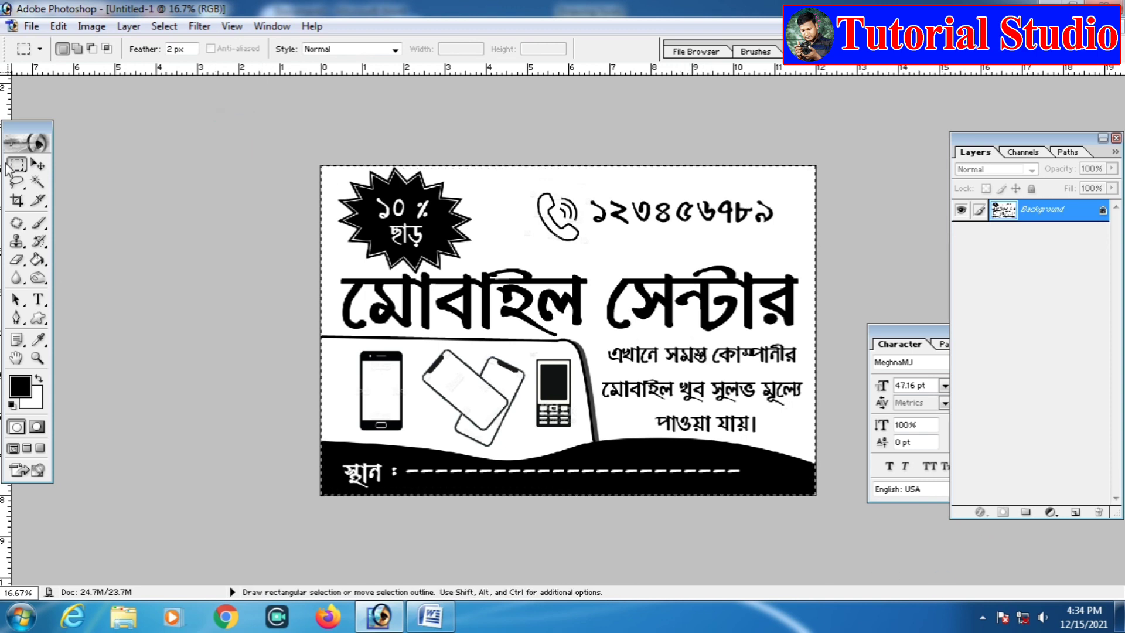
right_click(537, 284)
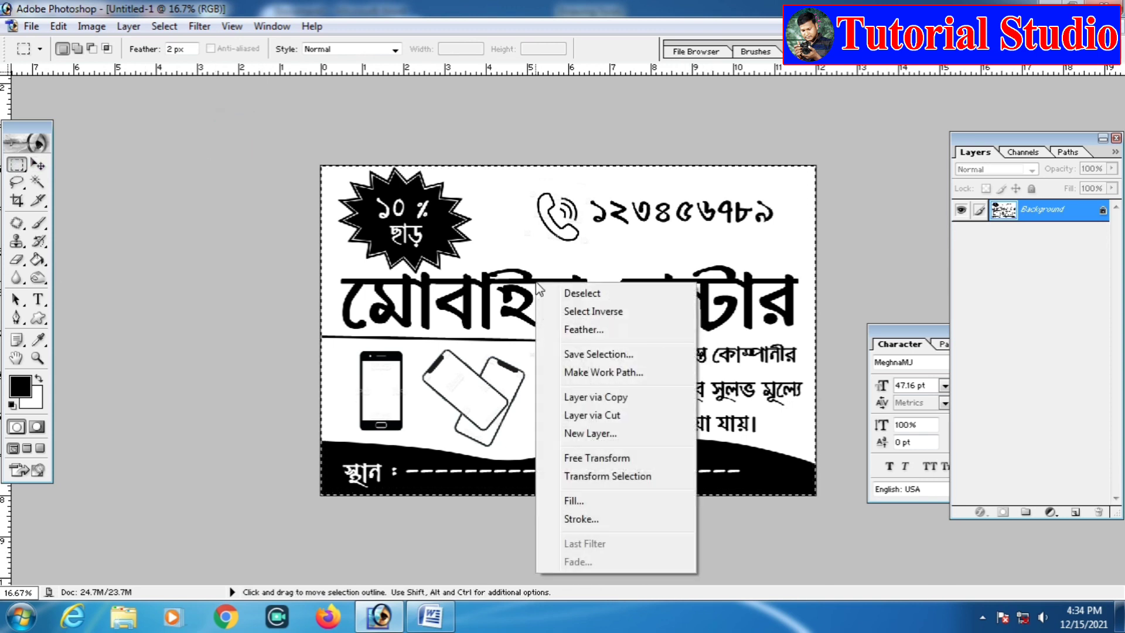
left_click(575, 518)
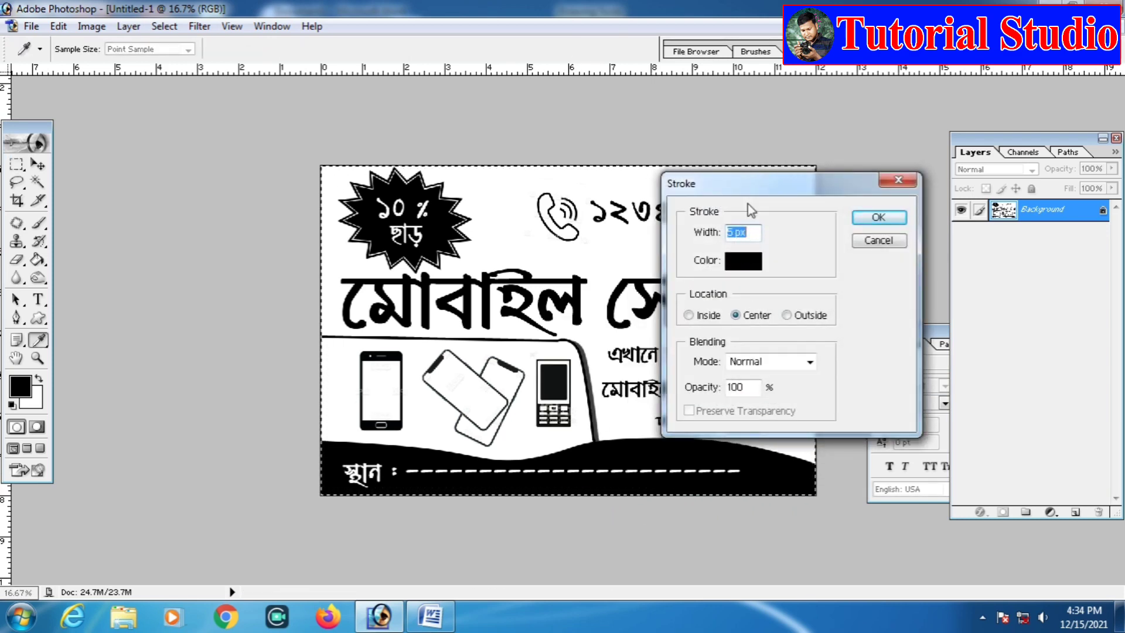
type("30")
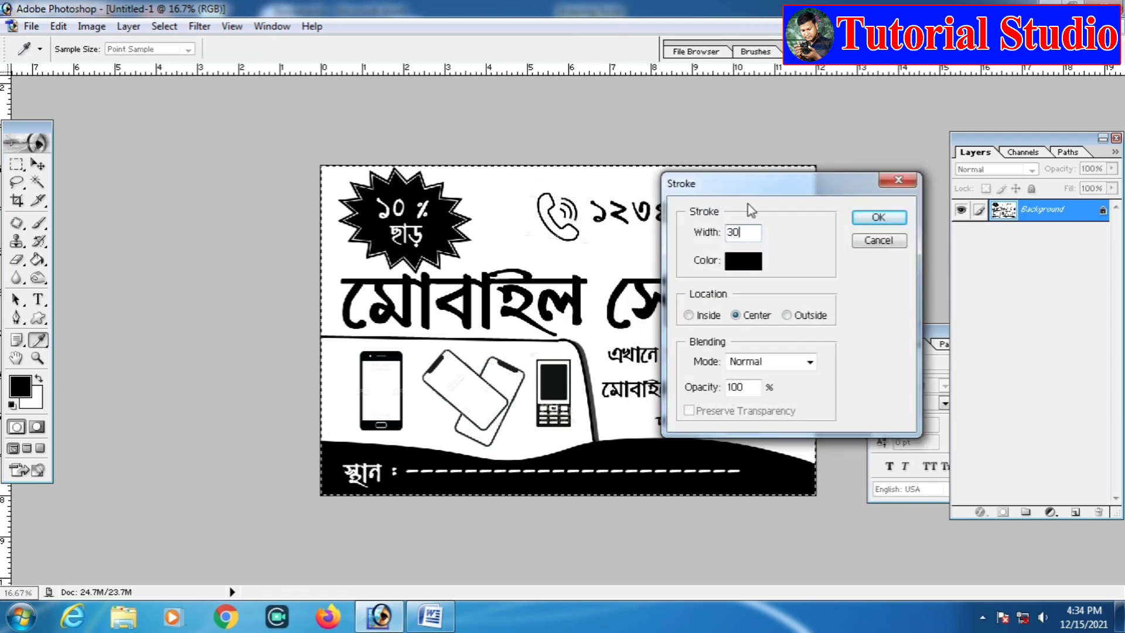
key("Return")
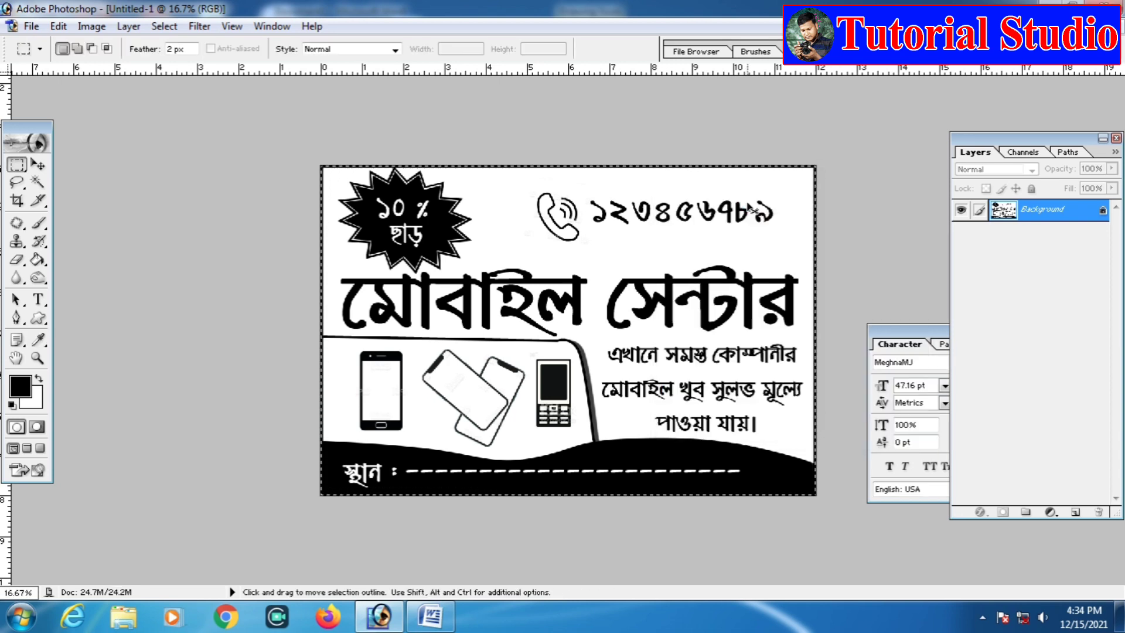
key("ctrl+d")
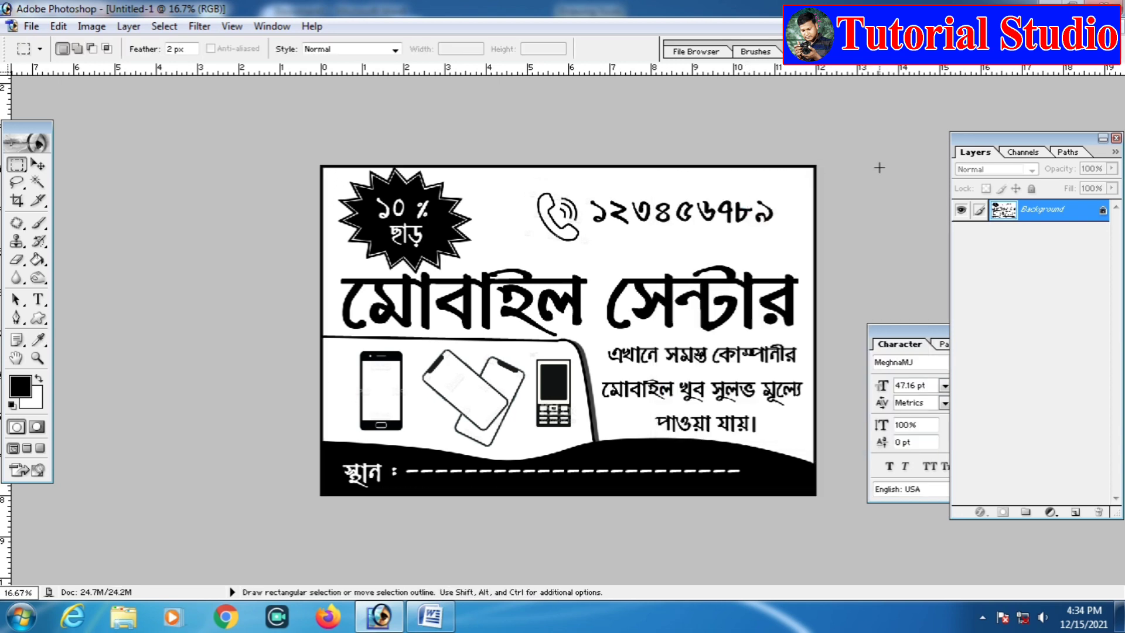